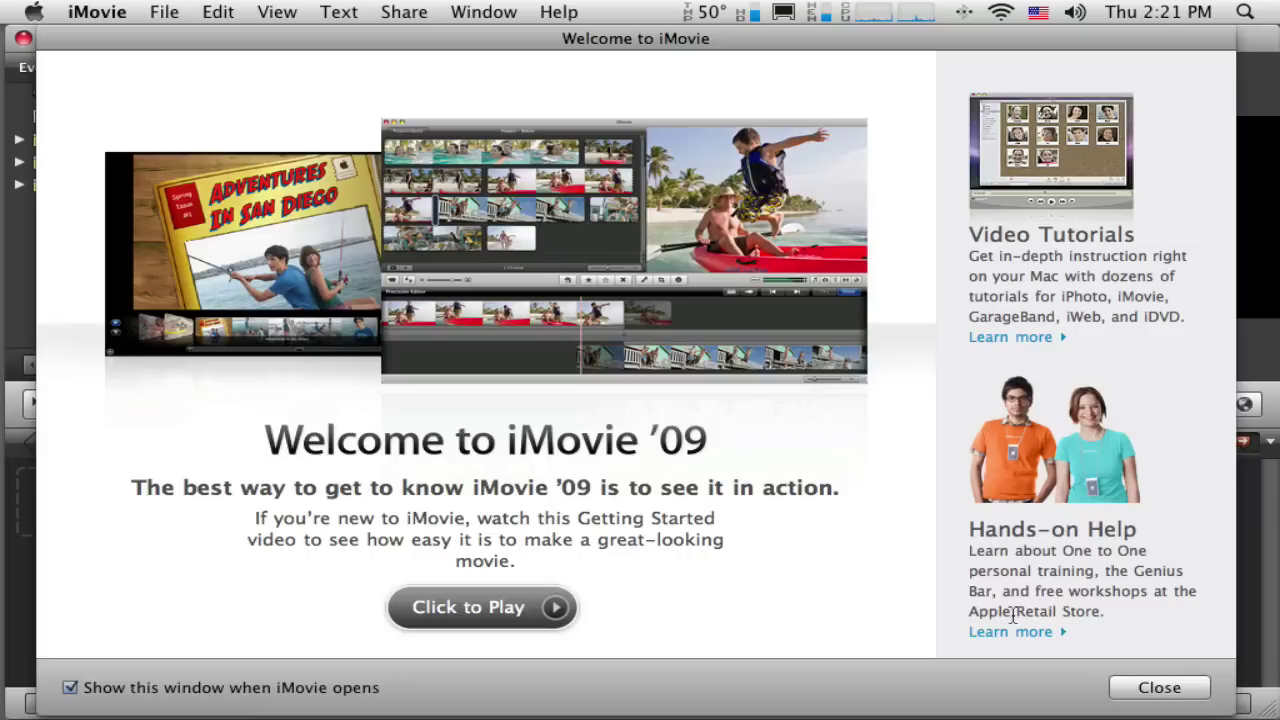
- Close the Welcome to iMovie window to reveal the empty New Project 3
{"action": "left_click", "coordinate": [1160, 688]}
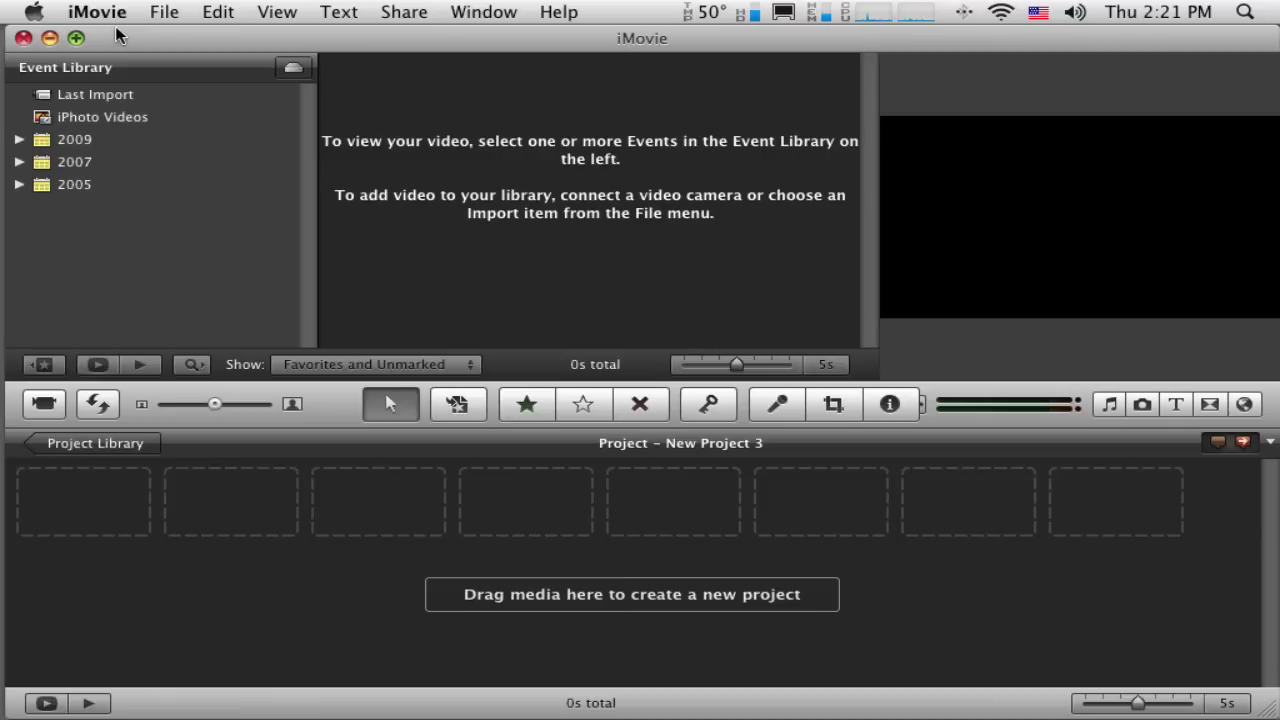
- Open the Sound pane of System Preferences from the Apple menu
{"action": "left_click", "coordinate": [33, 14]}
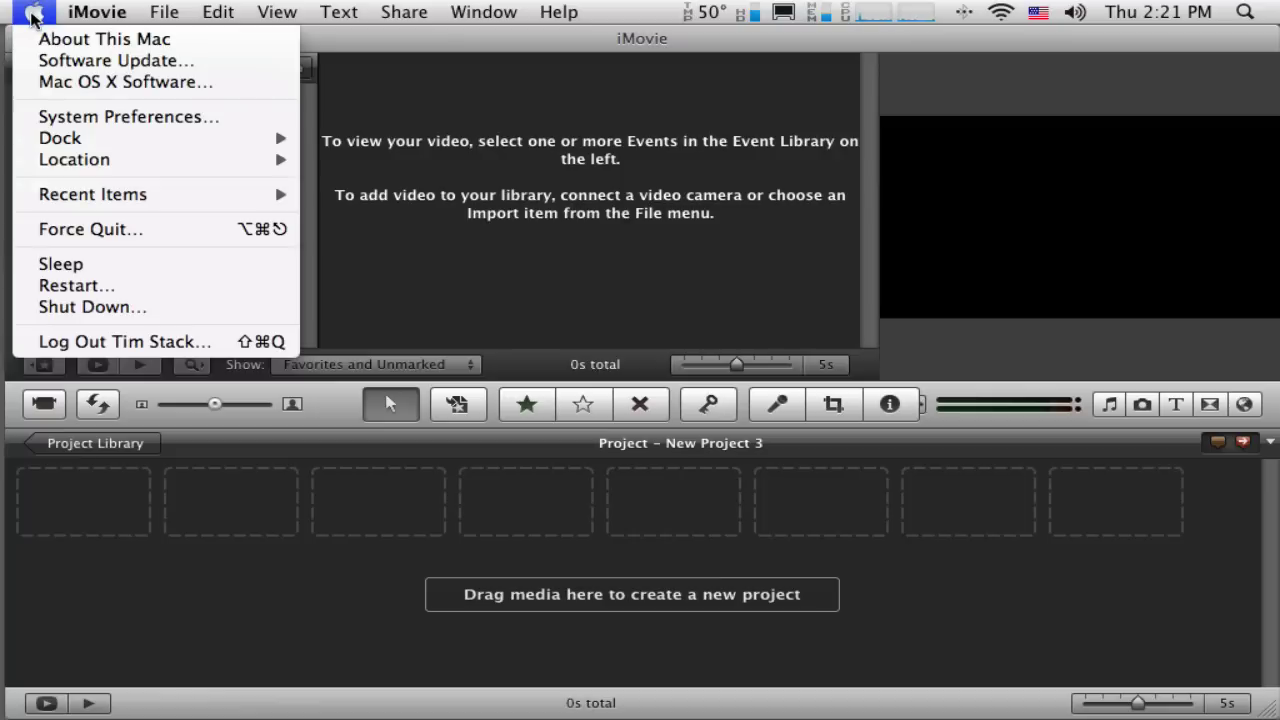
{"action": "left_click", "coordinate": [97, 118]}
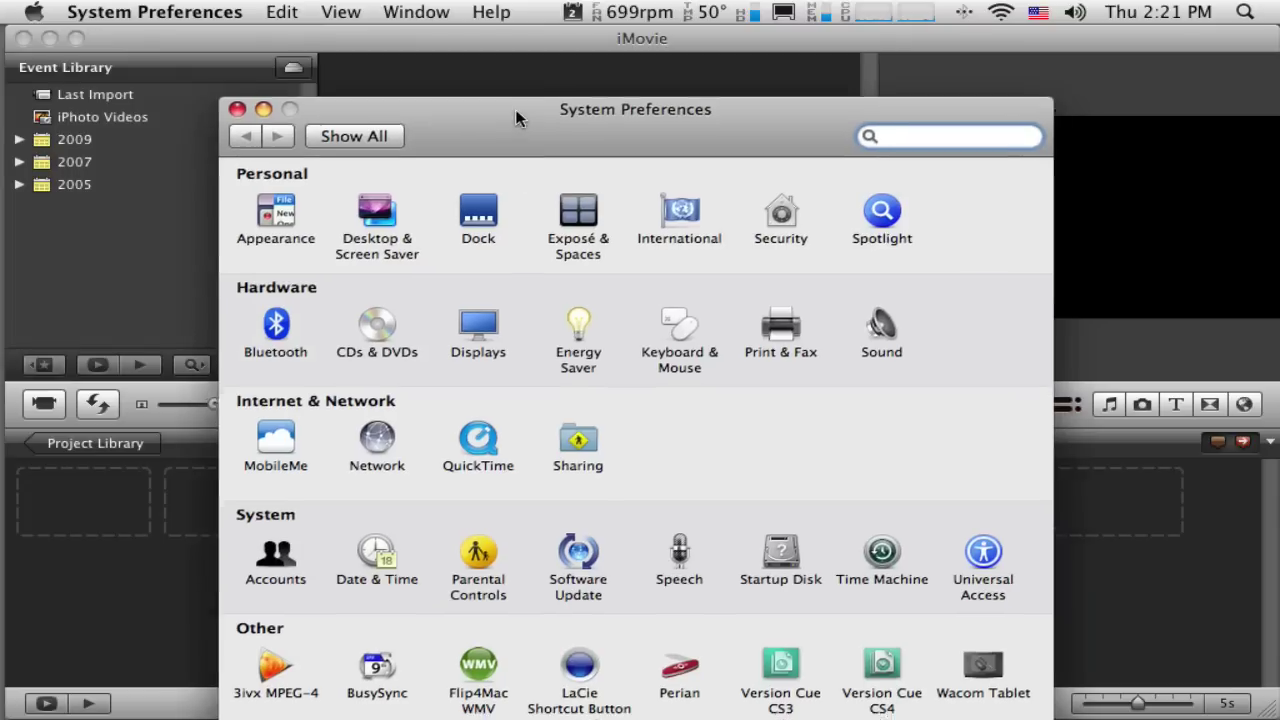
{"action": "left_click_drag", "start_coordinate": [516, 118], "coordinate": [474, 65]}
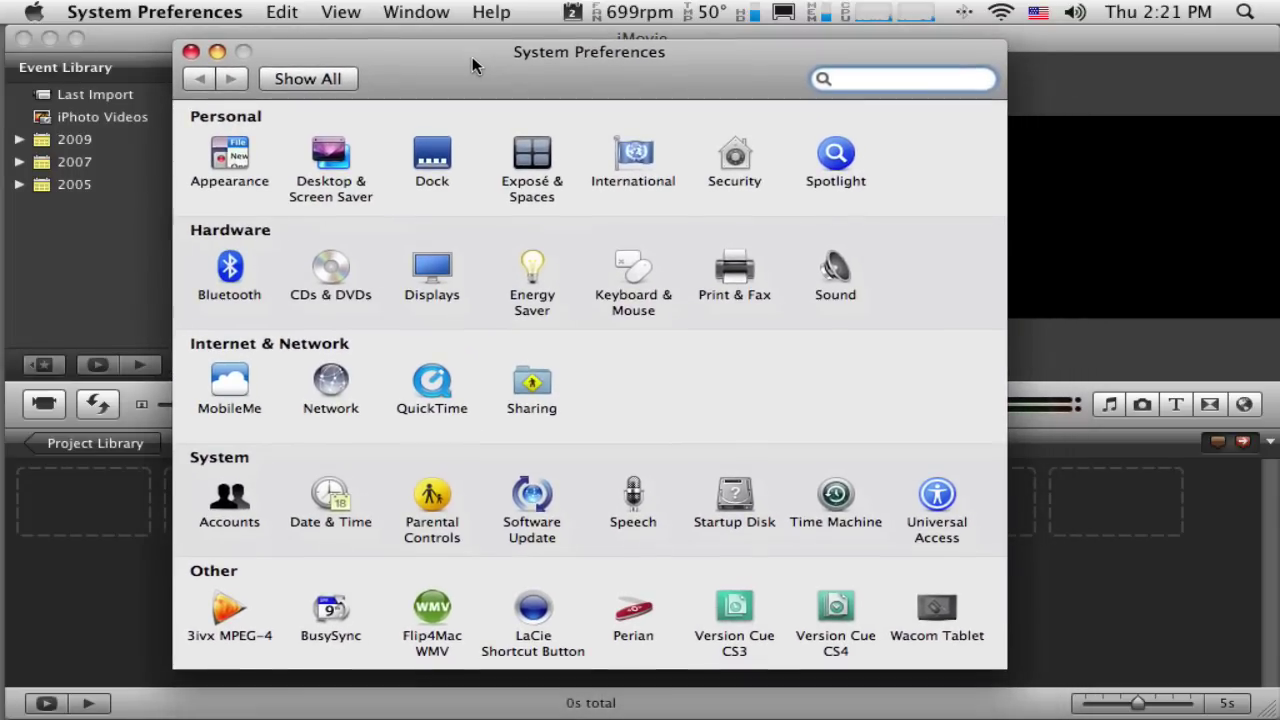
{"action": "left_click", "coordinate": [843, 270]}
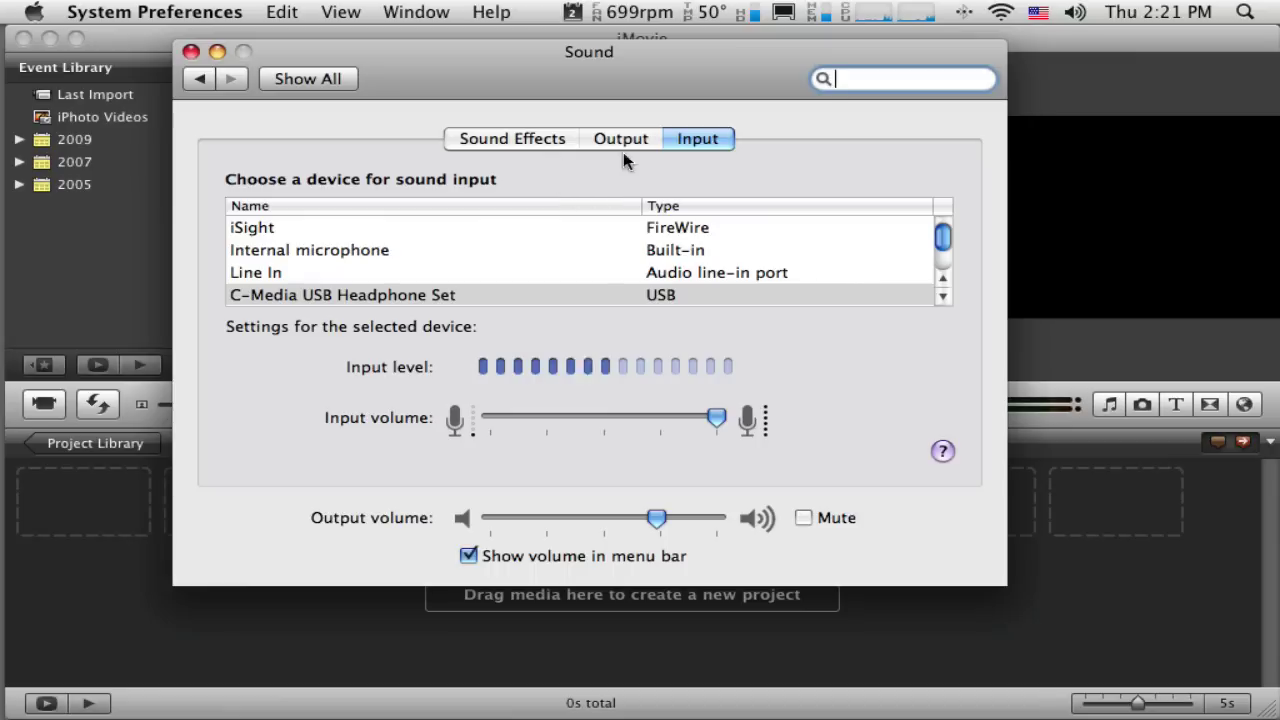
- Under Input, select C-Media USB Headphone Set and lower its input volume slightly
{"action": "left_click", "coordinate": [523, 137]}
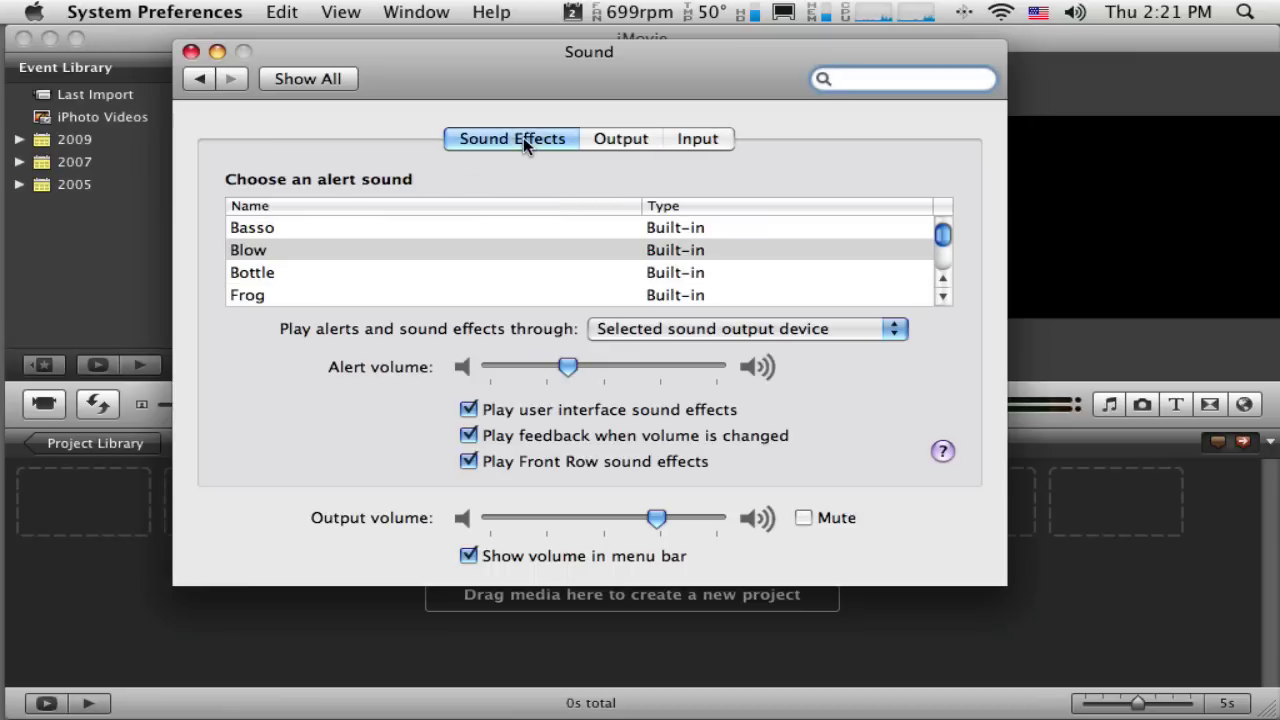
{"action": "left_click", "coordinate": [601, 143]}
{"action": "left_click", "coordinate": [706, 143]}
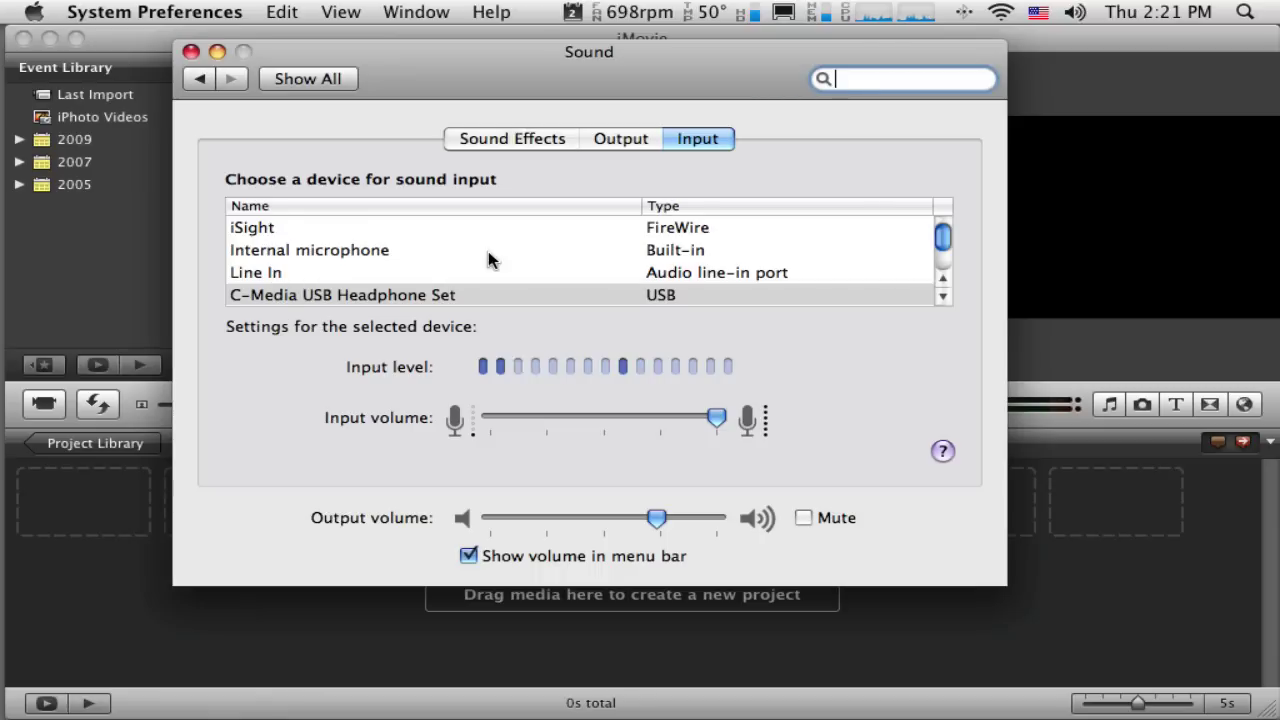
{"action": "scroll", "coordinate": [488, 252], "scroll_direction": "down", "scroll_amount": 2}
{"action": "scroll", "coordinate": [488, 252], "scroll_direction": "up", "scroll_amount": 2}
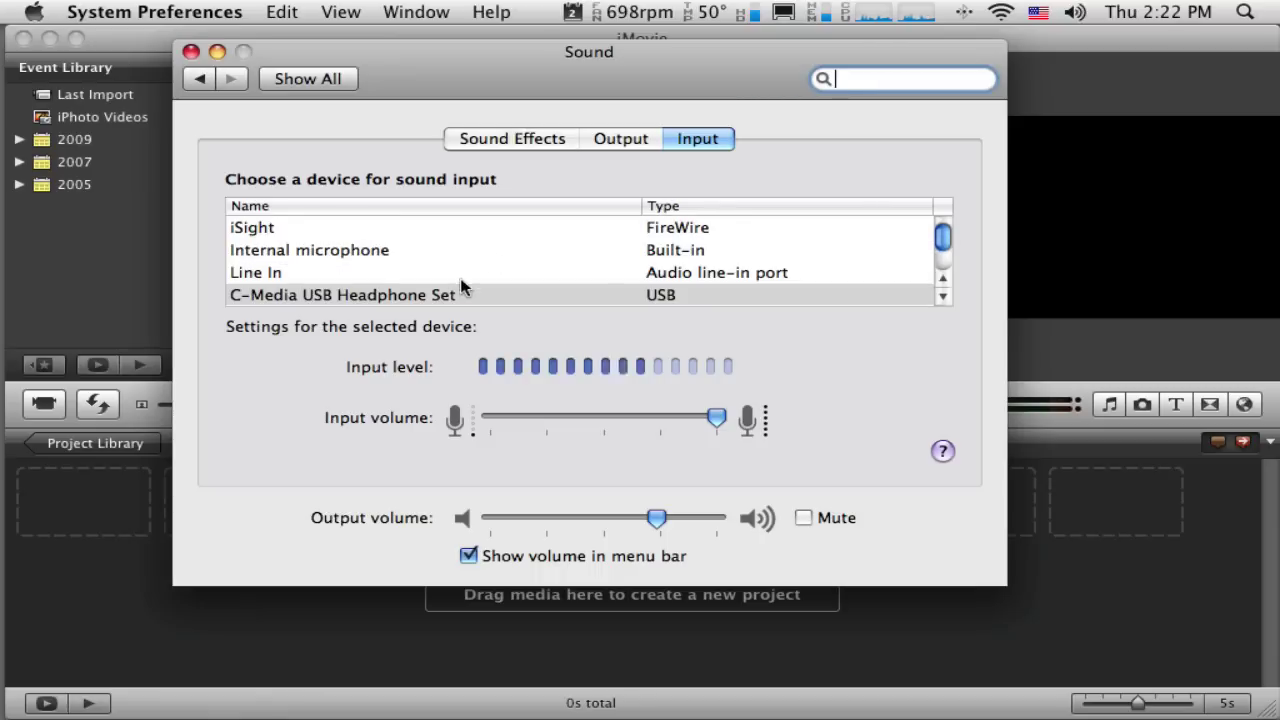
{"action": "left_click", "coordinate": [407, 296]}
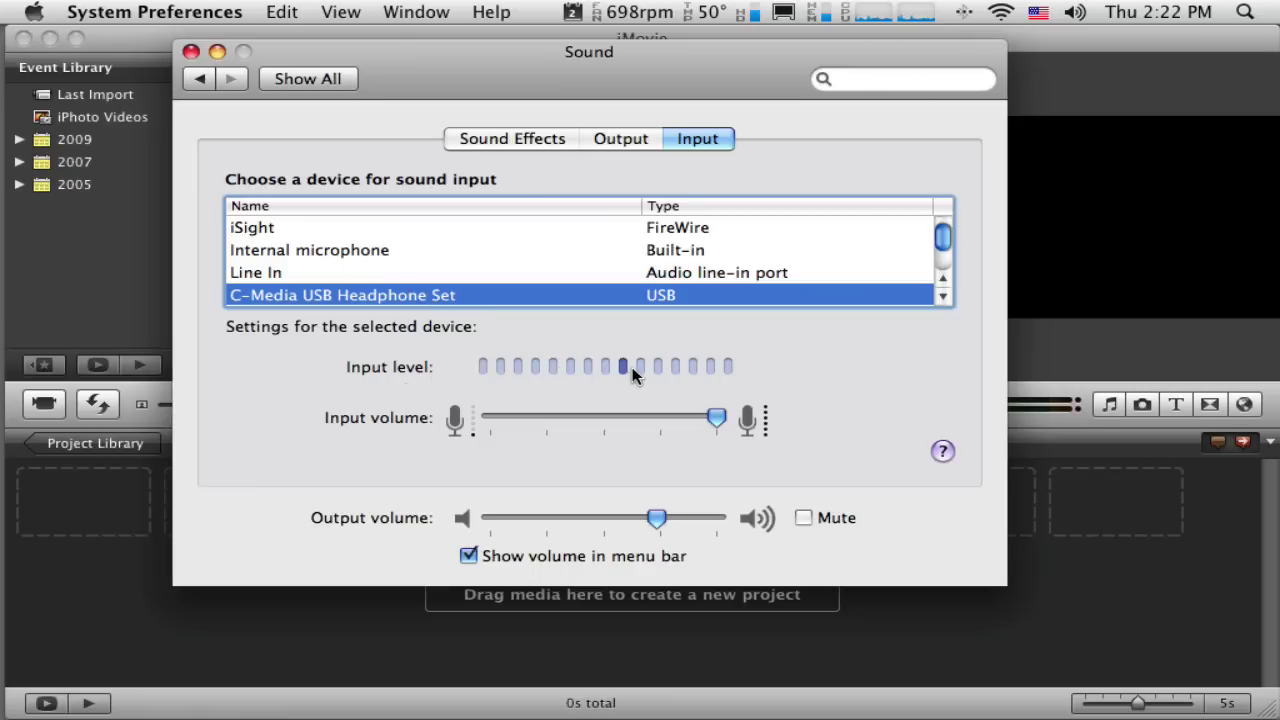
{"action": "mouse_move", "coordinate": [716, 418]}
{"action": "left_mouse_down"}
{"action": "mouse_move", "coordinate": [703, 422]}
{"action": "mouse_move", "coordinate": [716, 418]}
{"action": "left_mouse_up"}
- Check the Sound output devices, then quit System Preferences to return to iMovie
{"action": "left_click", "coordinate": [621, 139]}
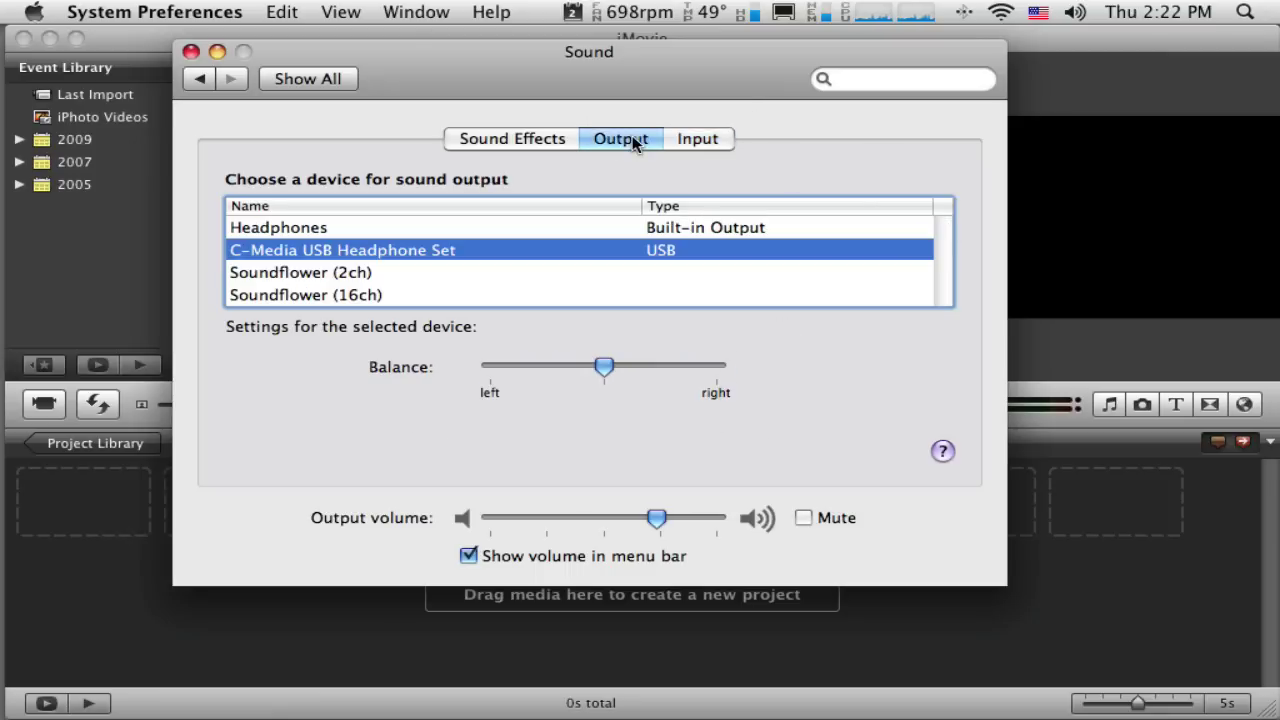
{"action": "left_click", "coordinate": [191, 51]}
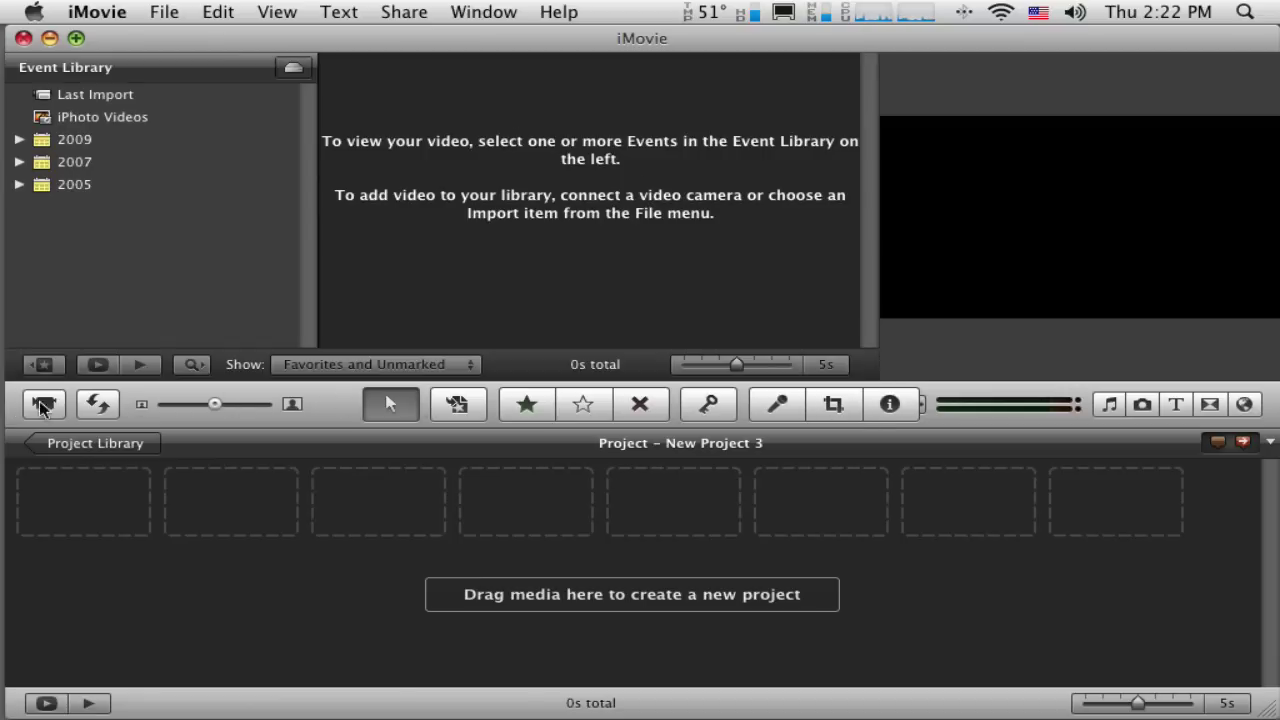
- Open Voiceover, record from C-Media USB Headphone Set, and raise Input Volume to 100%
{"action": "left_click", "coordinate": [780, 403]}
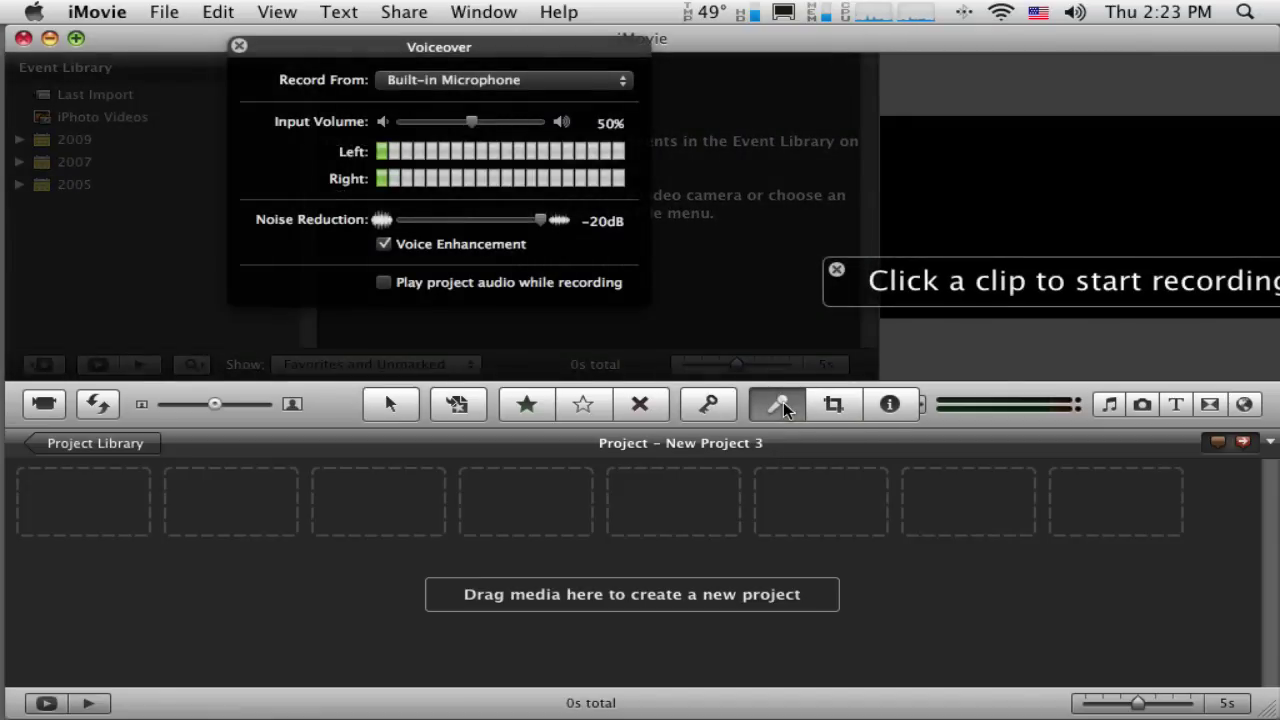
{"action": "left_click_drag", "start_coordinate": [373, 47], "coordinate": [396, 73]}
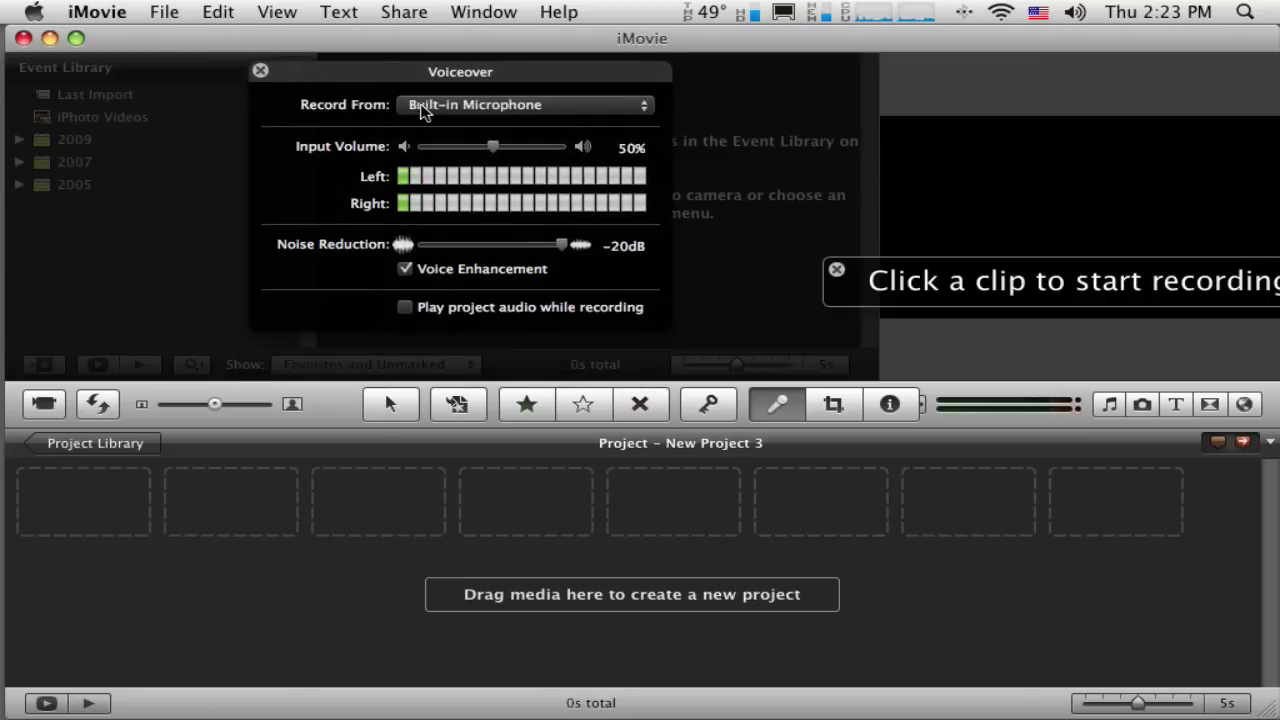
{"action": "left_click", "coordinate": [647, 107]}
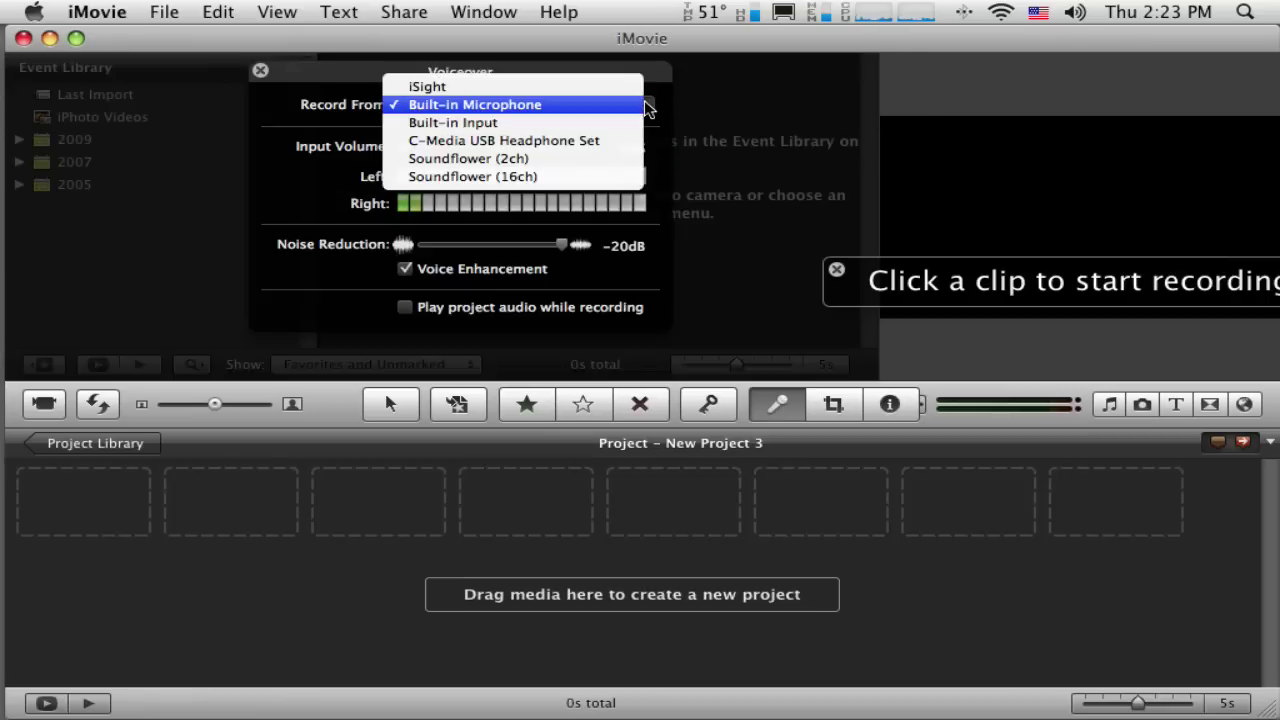
{"action": "left_click", "coordinate": [514, 140]}
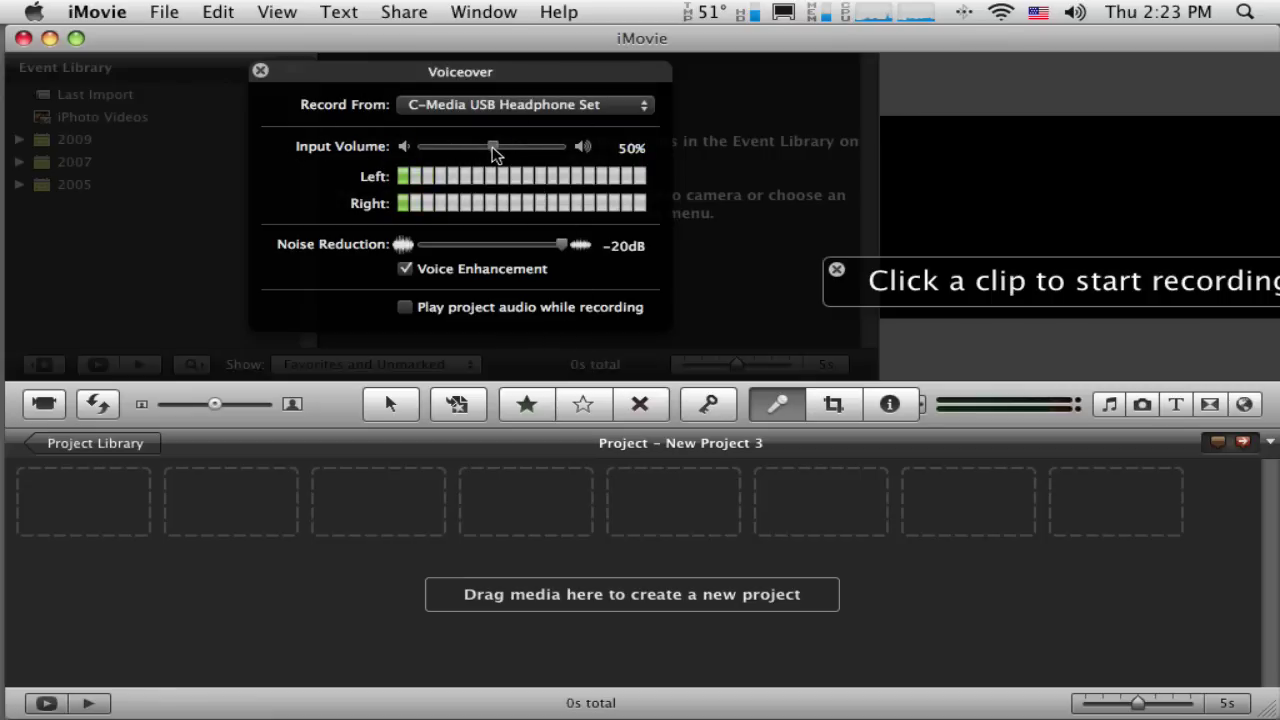
{"action": "left_click_drag", "start_coordinate": [492, 150], "coordinate": [566, 150]}
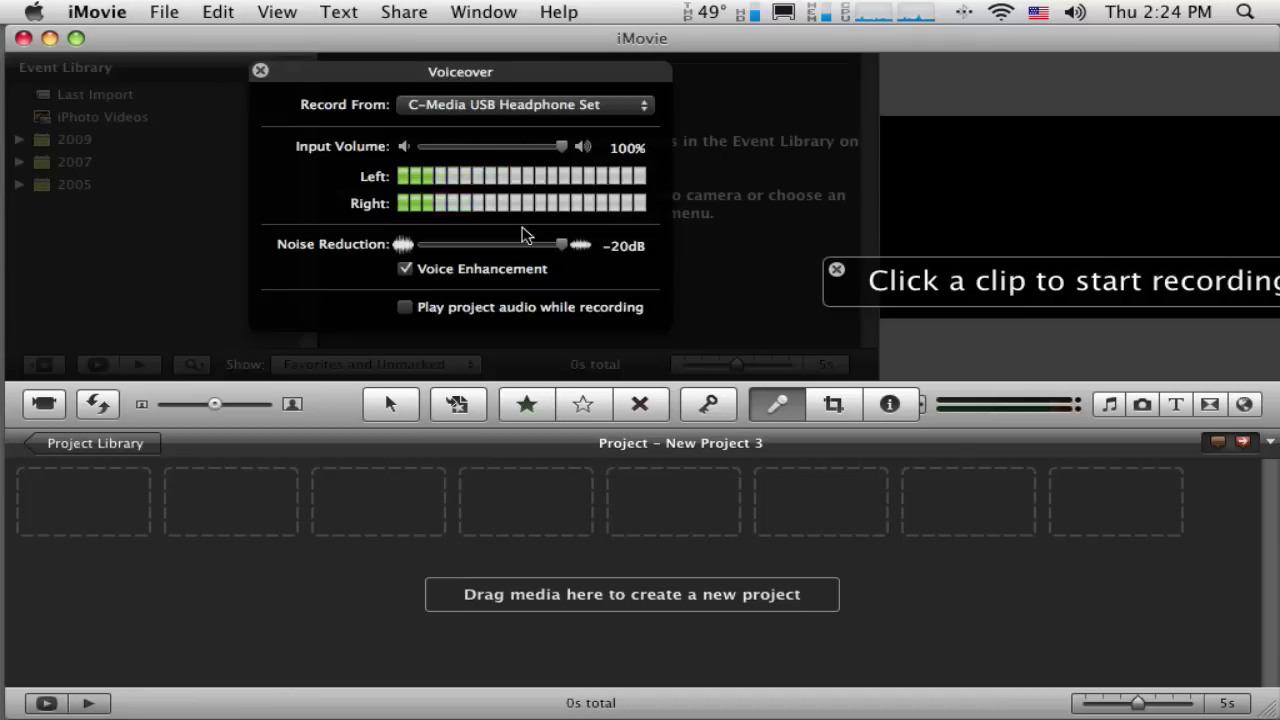
{"action": "left_click_drag", "start_coordinate": [416, 72], "coordinate": [552, 124]}
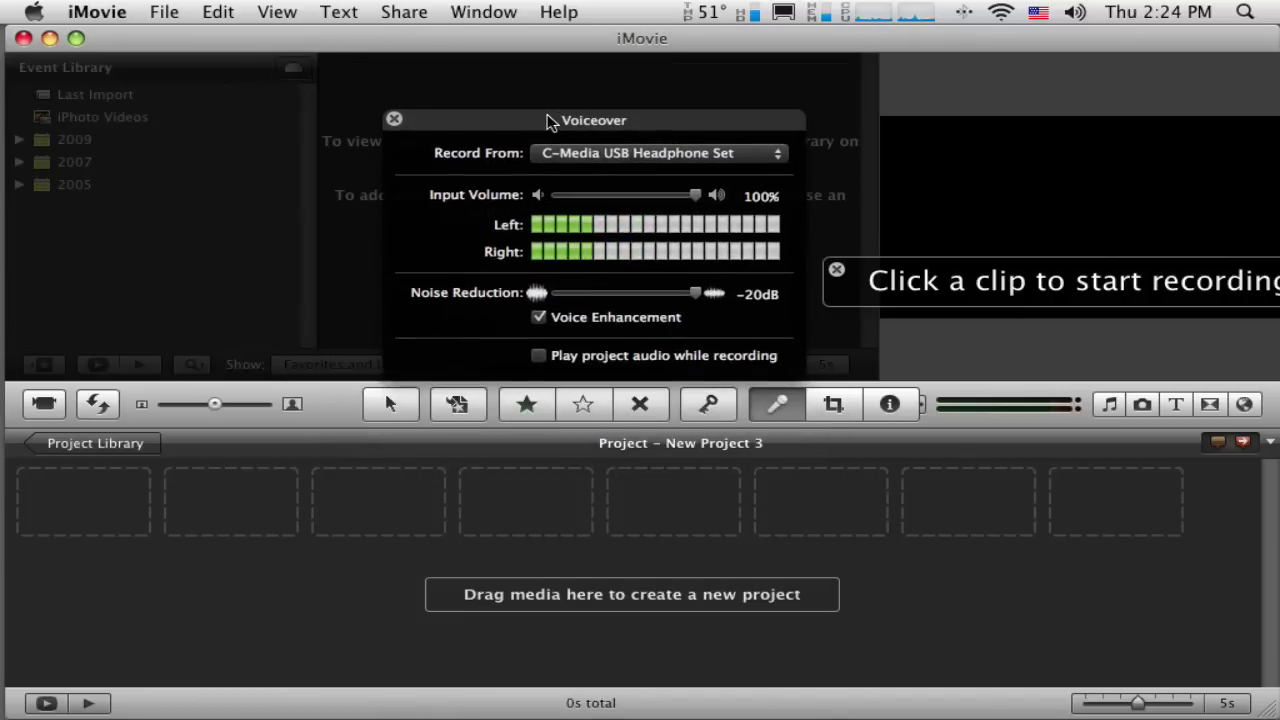
- Close Voiceover and open the camera import window showing the Built-in iSight live feed
{"action": "left_click", "coordinate": [396, 121]}
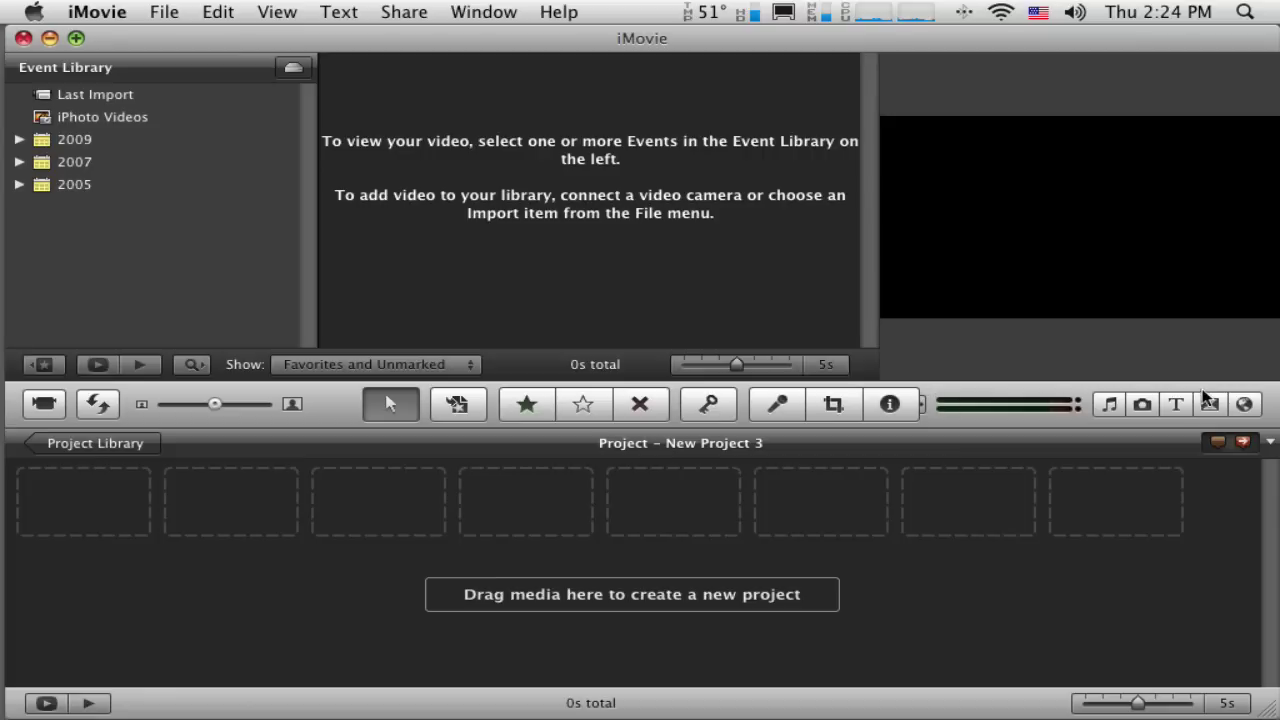
{"action": "left_click", "coordinate": [45, 404]}
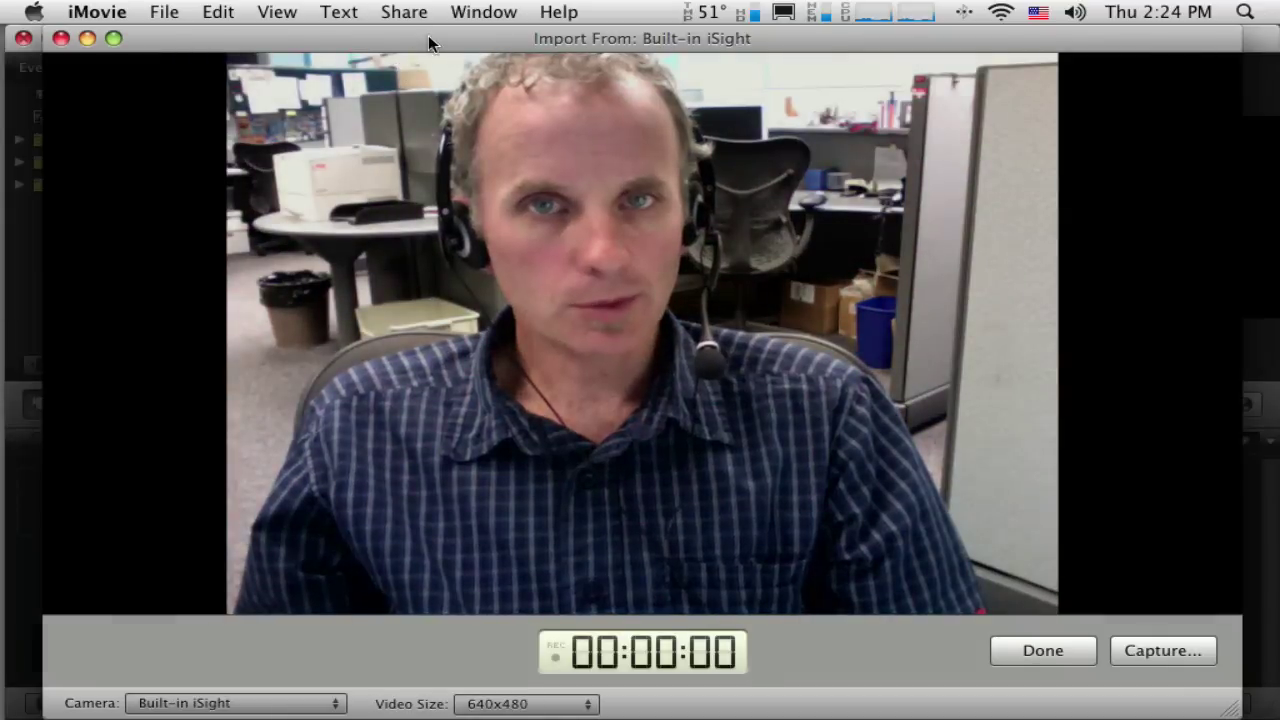
{"action": "left_click_drag", "start_coordinate": [432, 36], "coordinate": [418, 36]}
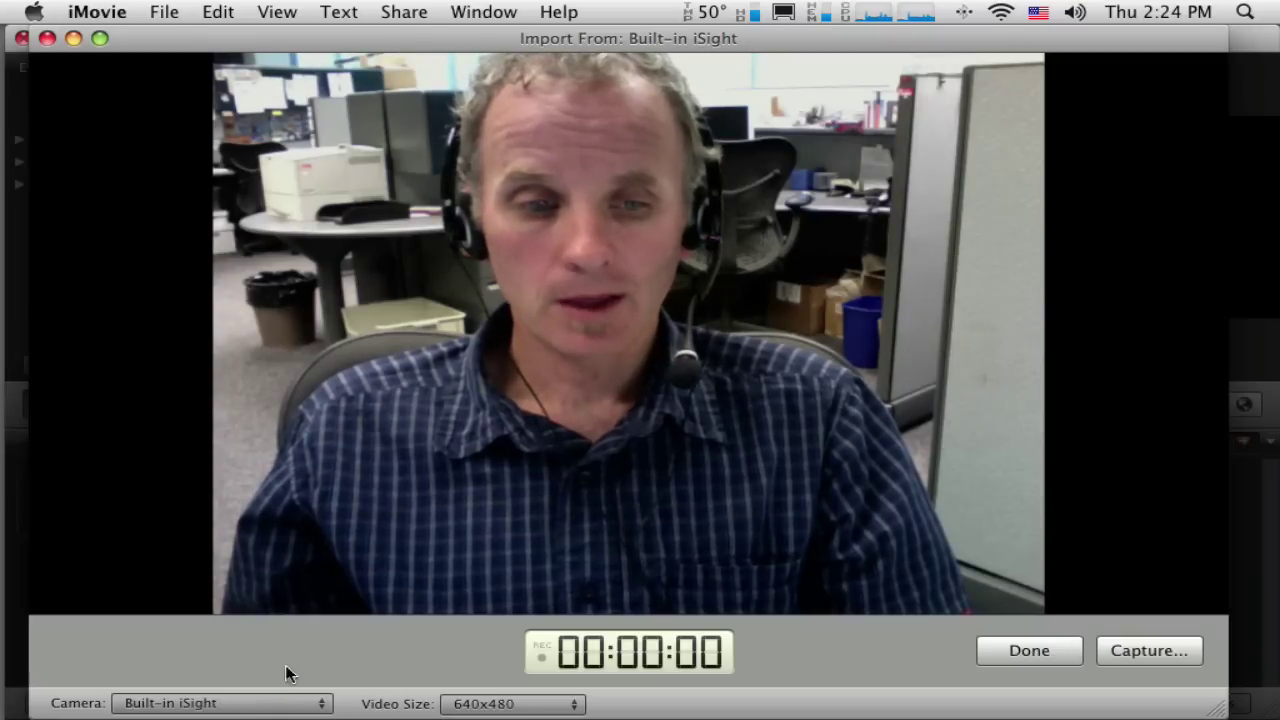
- Choose iSight in the import window's Camera popup, then click Done
{"action": "left_click", "coordinate": [314, 703]}
{"action": "left_click", "coordinate": [318, 708]}
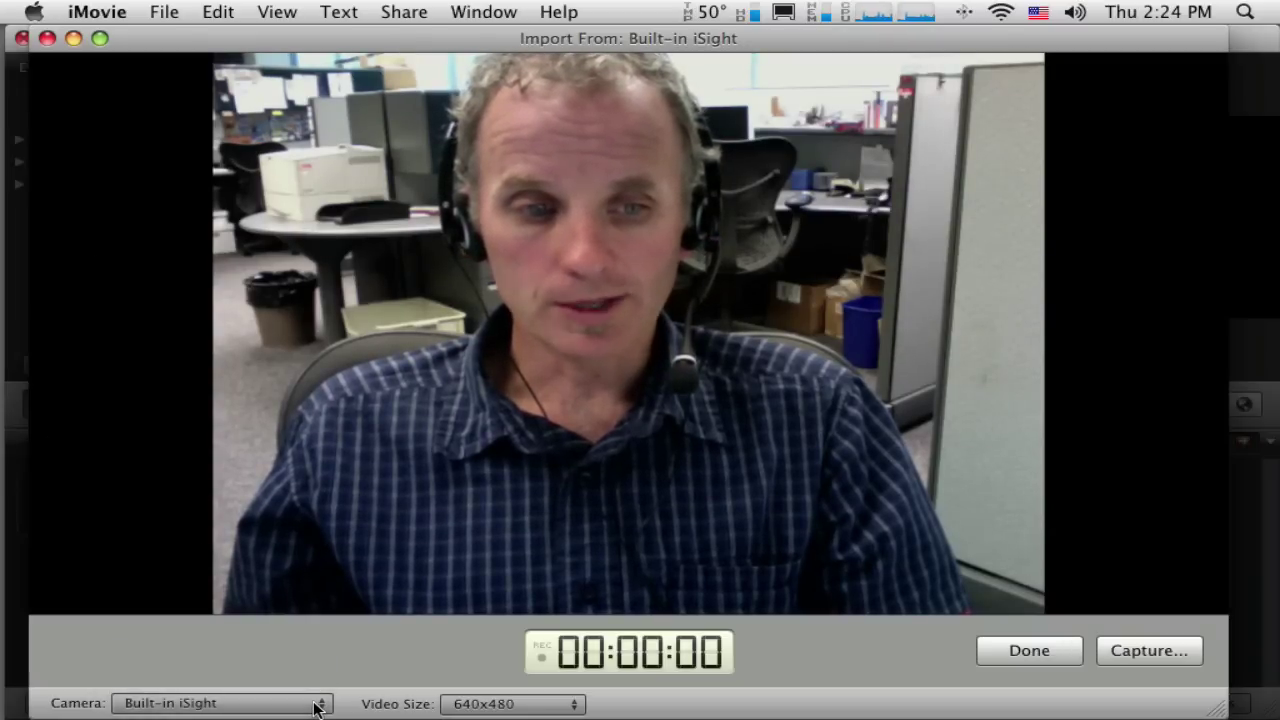
{"action": "left_click", "coordinate": [318, 705]}
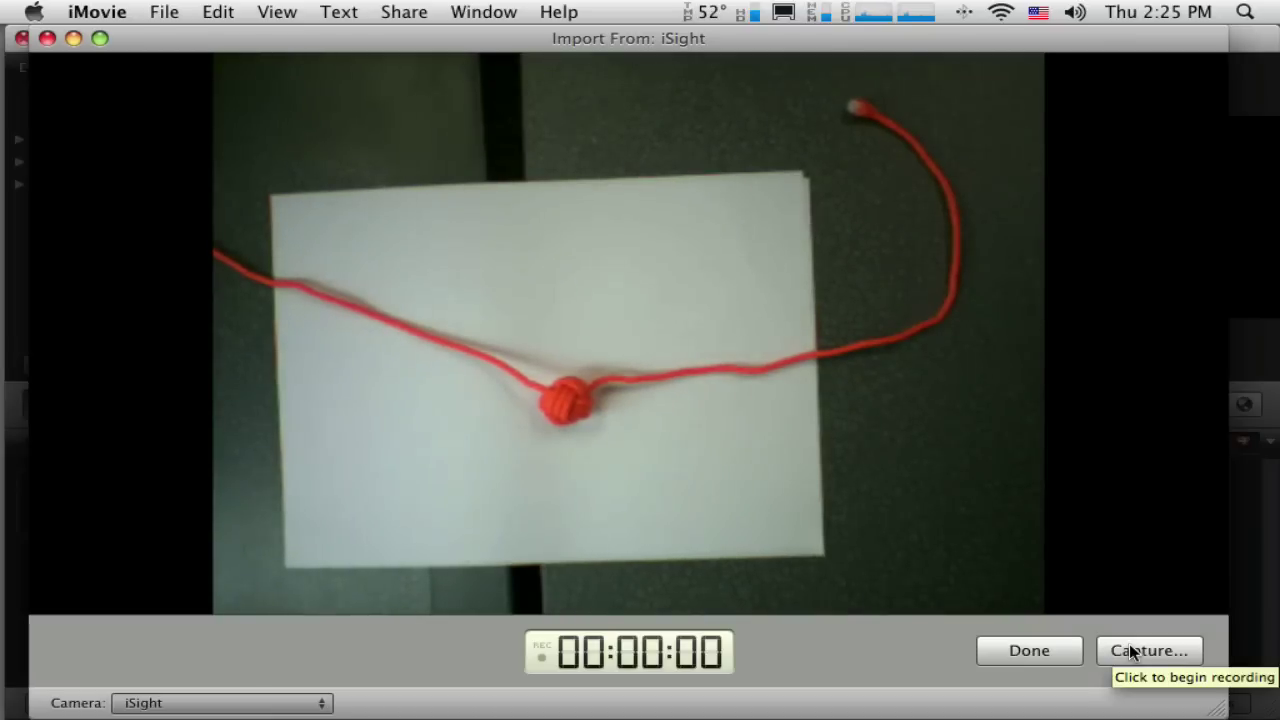
{"action": "left_click", "coordinate": [1058, 650]}
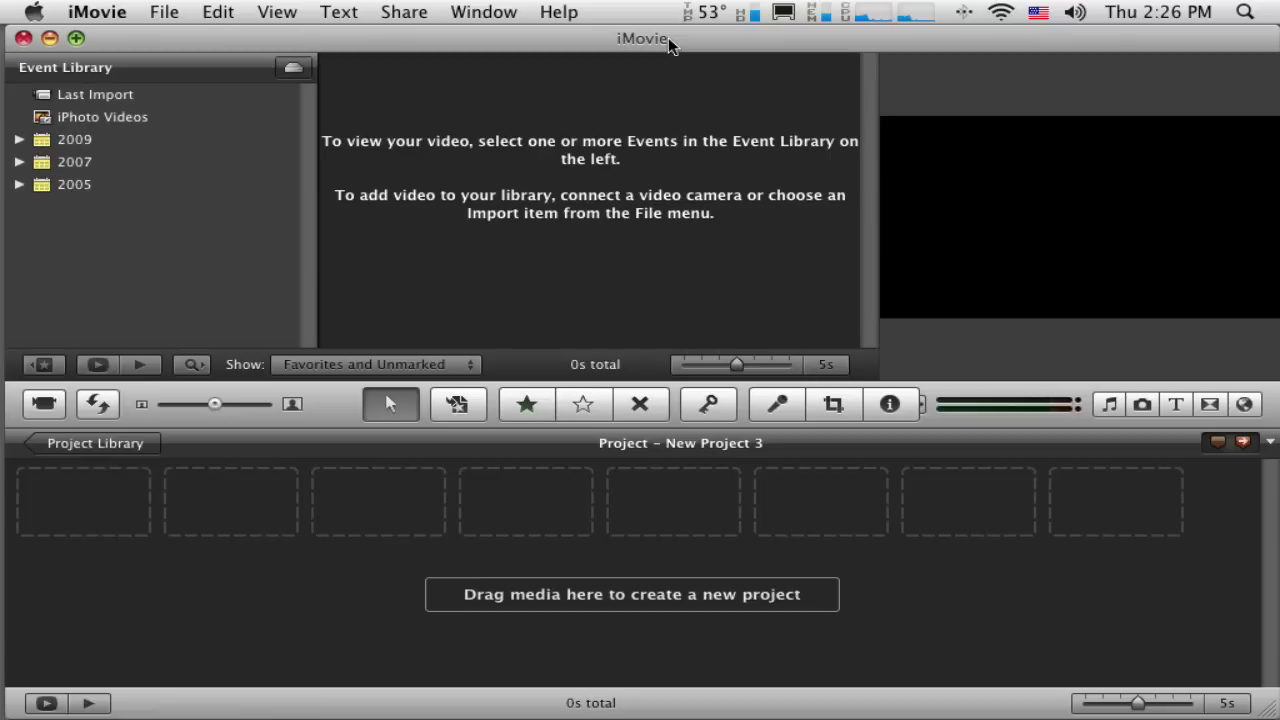
- Switch to Finder and select Thermometer.jpg inside the Desktop's temperature folder
{"action": "key", "text": "super+Tab"}
{"action": "key", "text": "super+Tab"}
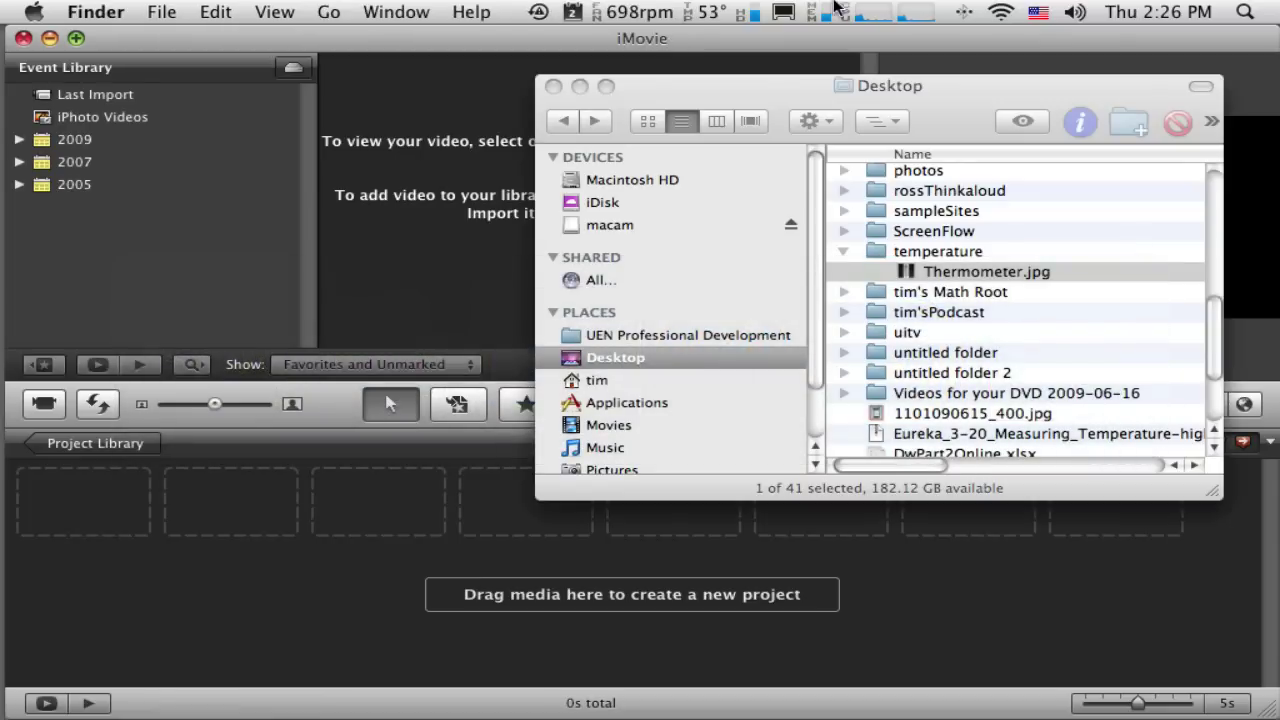
{"action": "left_click", "coordinate": [867, 250]}
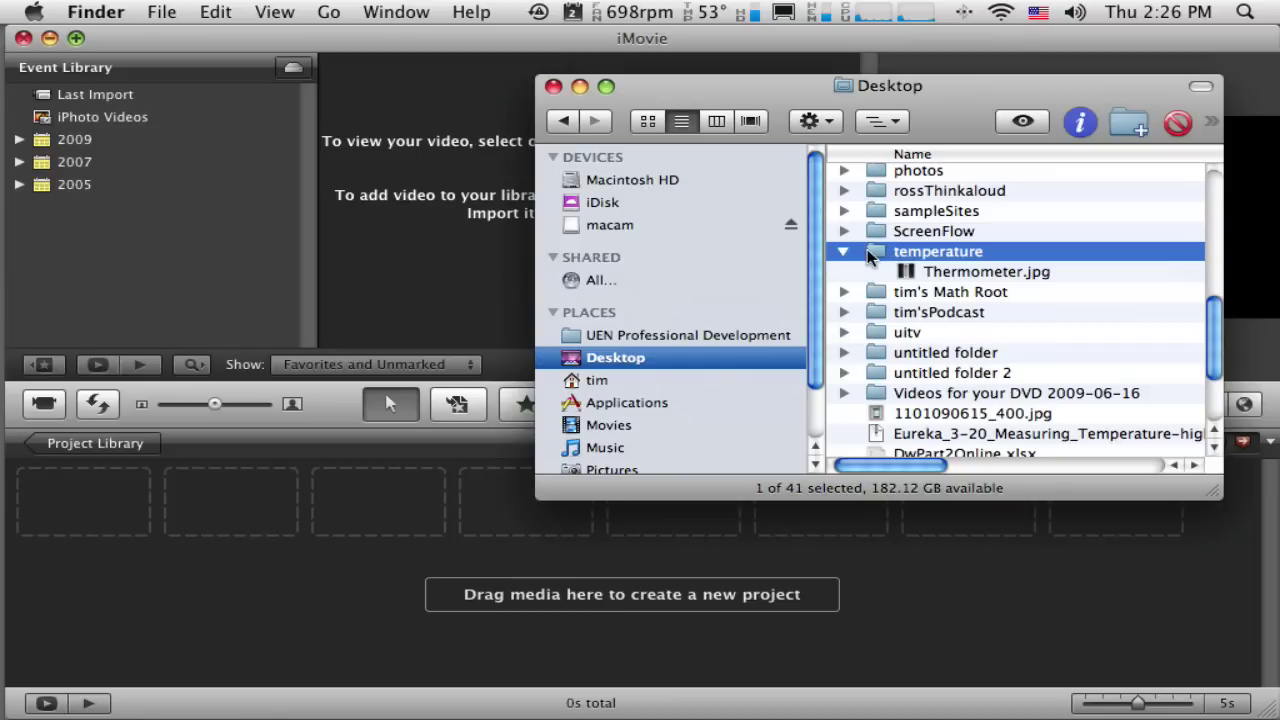
{"action": "left_click", "coordinate": [943, 272]}
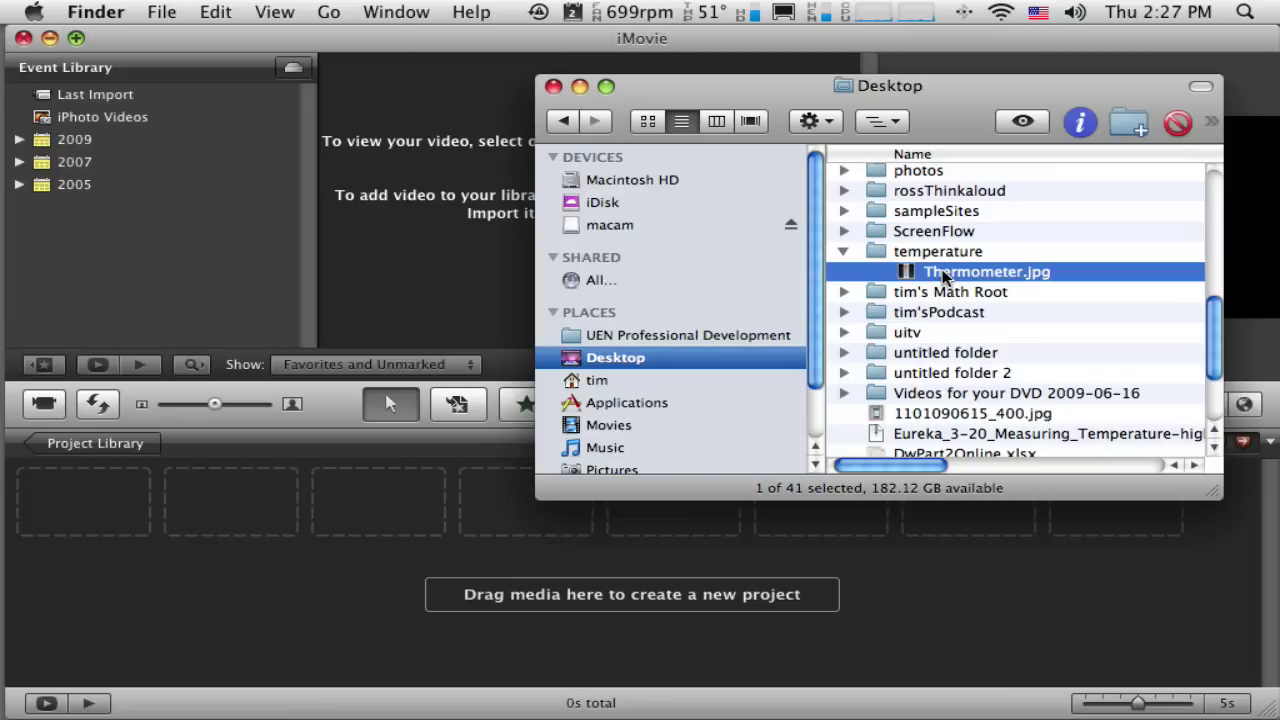
- Bring iMovie back in front of the Finder window
{"action": "left_click", "coordinate": [603, 49]}
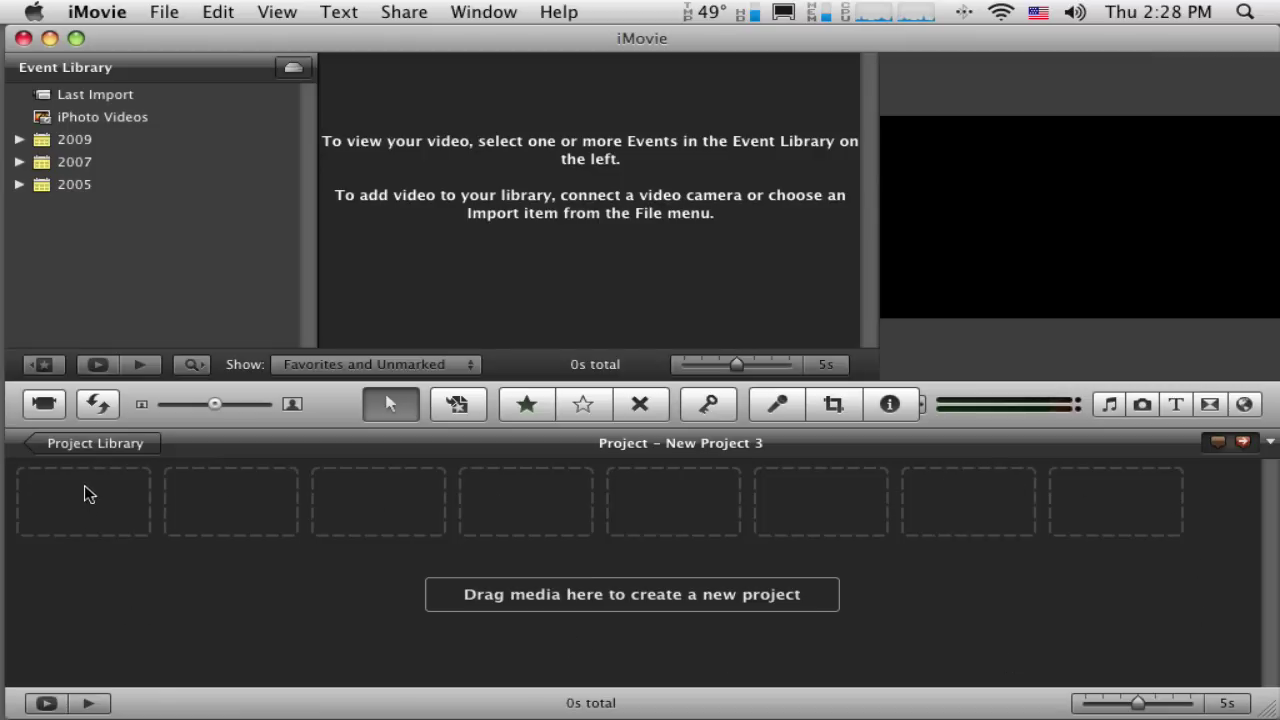
- Swap events and projects so the project sits on top, then check the File menu
{"action": "left_click", "coordinate": [97, 404]}
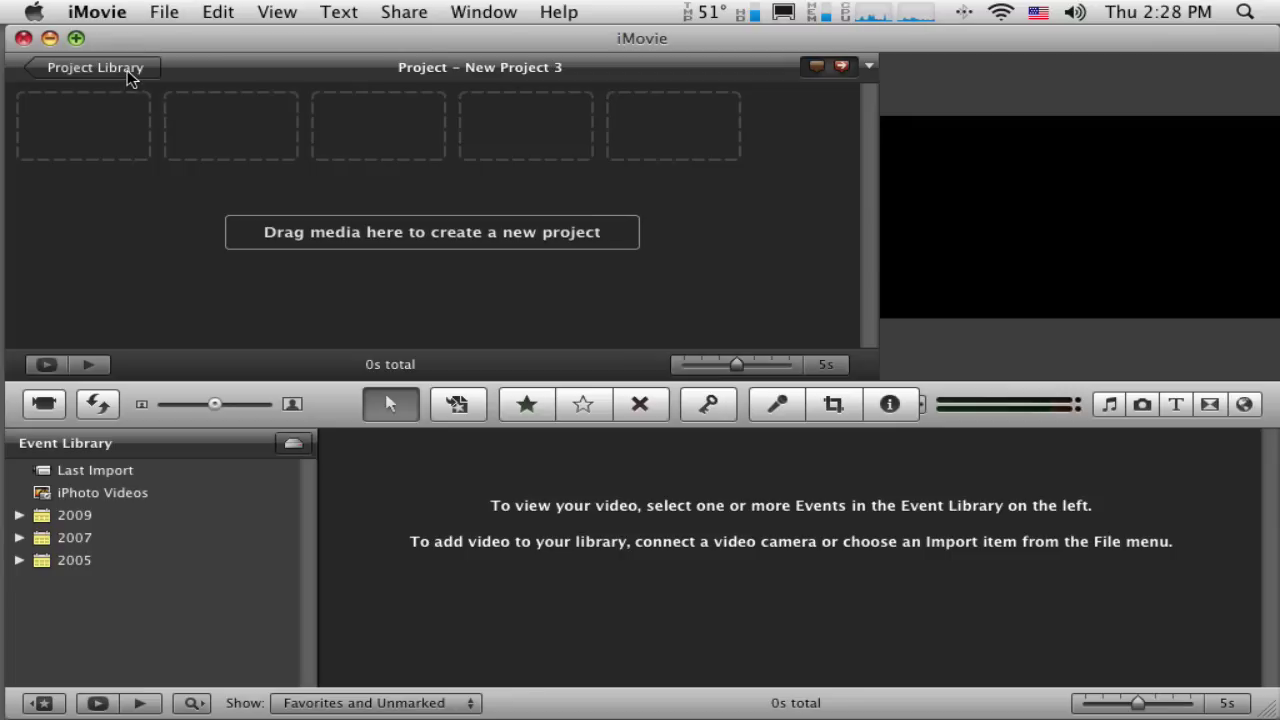
{"action": "left_click", "coordinate": [168, 12]}
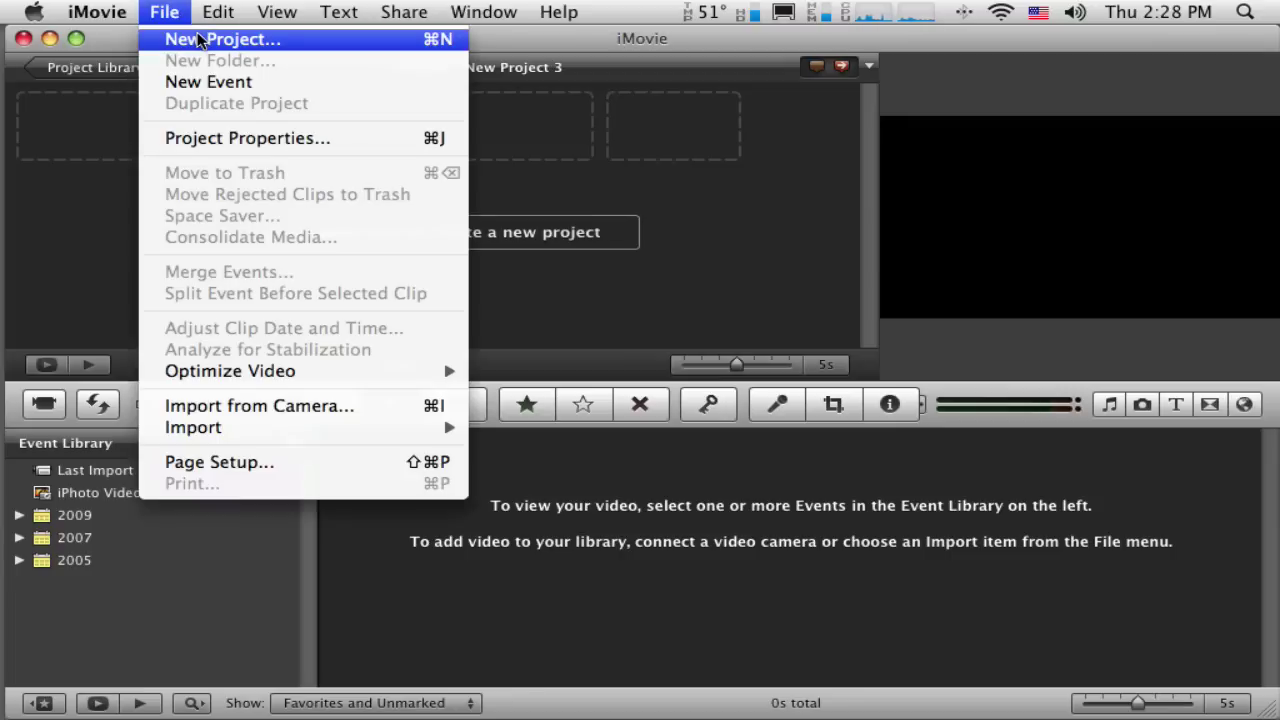
- In the Project Library, preview My First Project, Sample and stopMotion, then select the empty EMED
{"action": "left_click", "coordinate": [38, 118]}
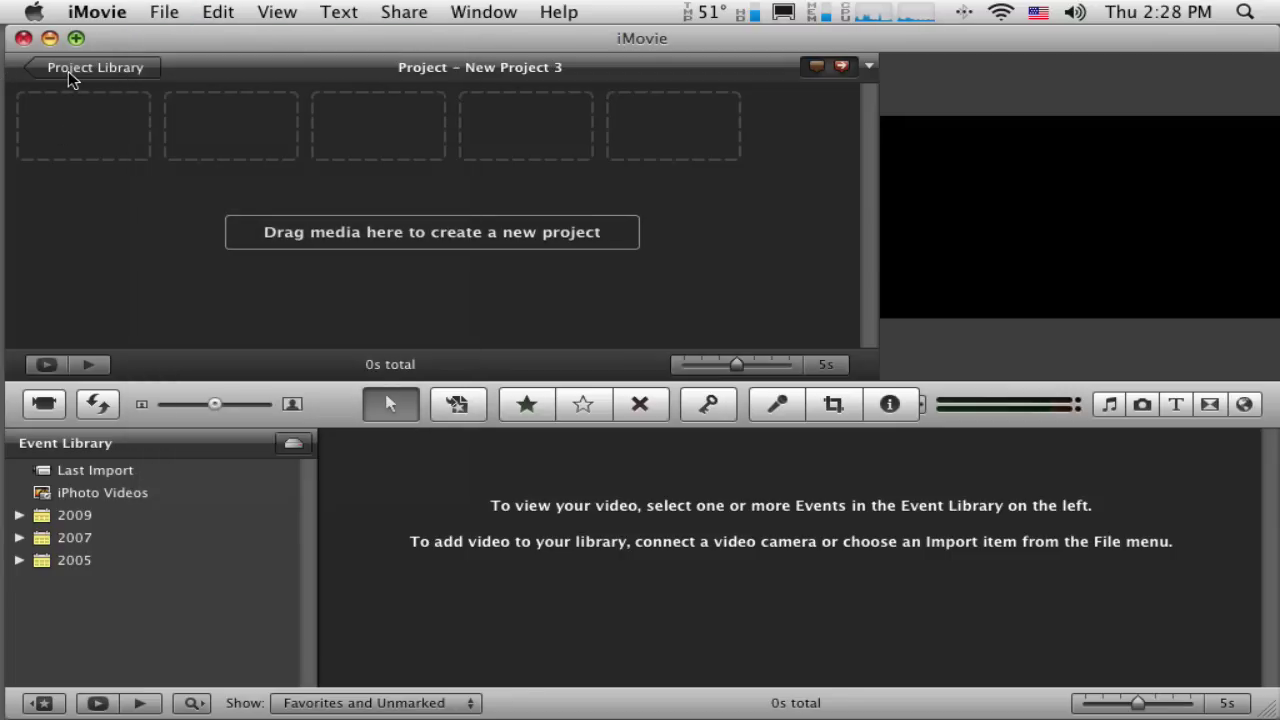
{"action": "left_click", "coordinate": [68, 71]}
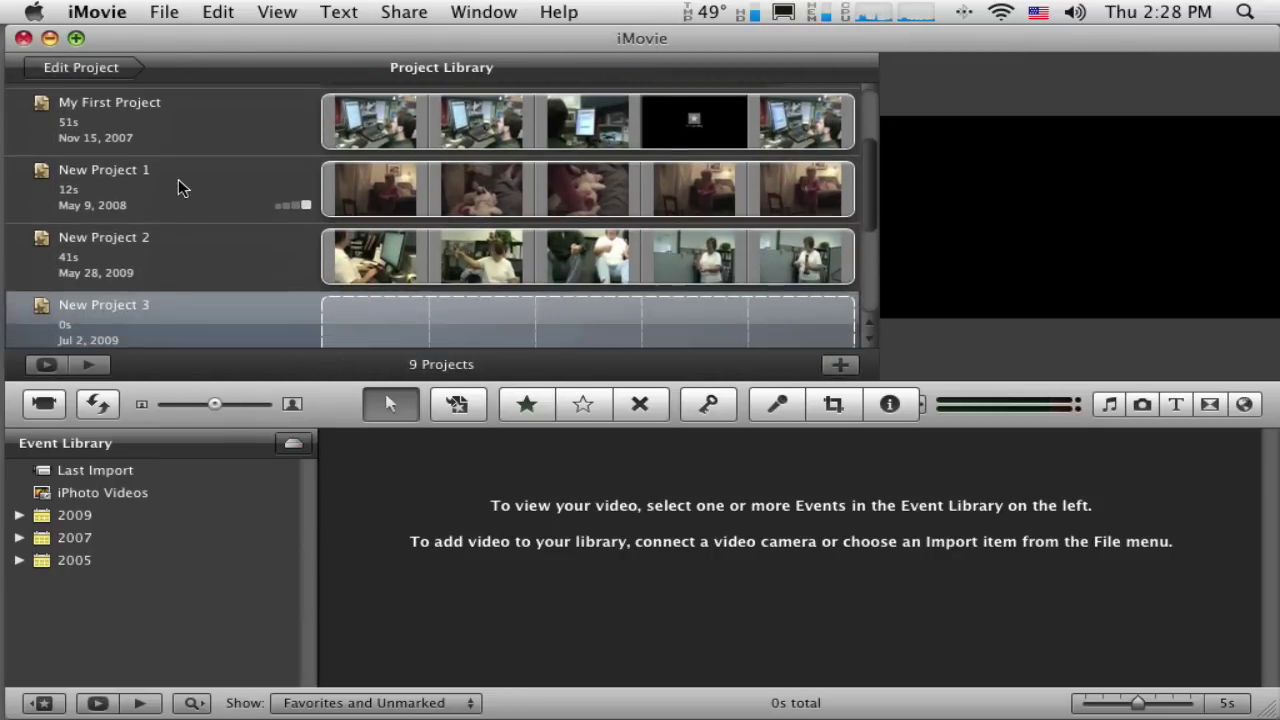
{"action": "scroll", "coordinate": [177, 225], "scroll_direction": "up", "scroll_amount": 5}
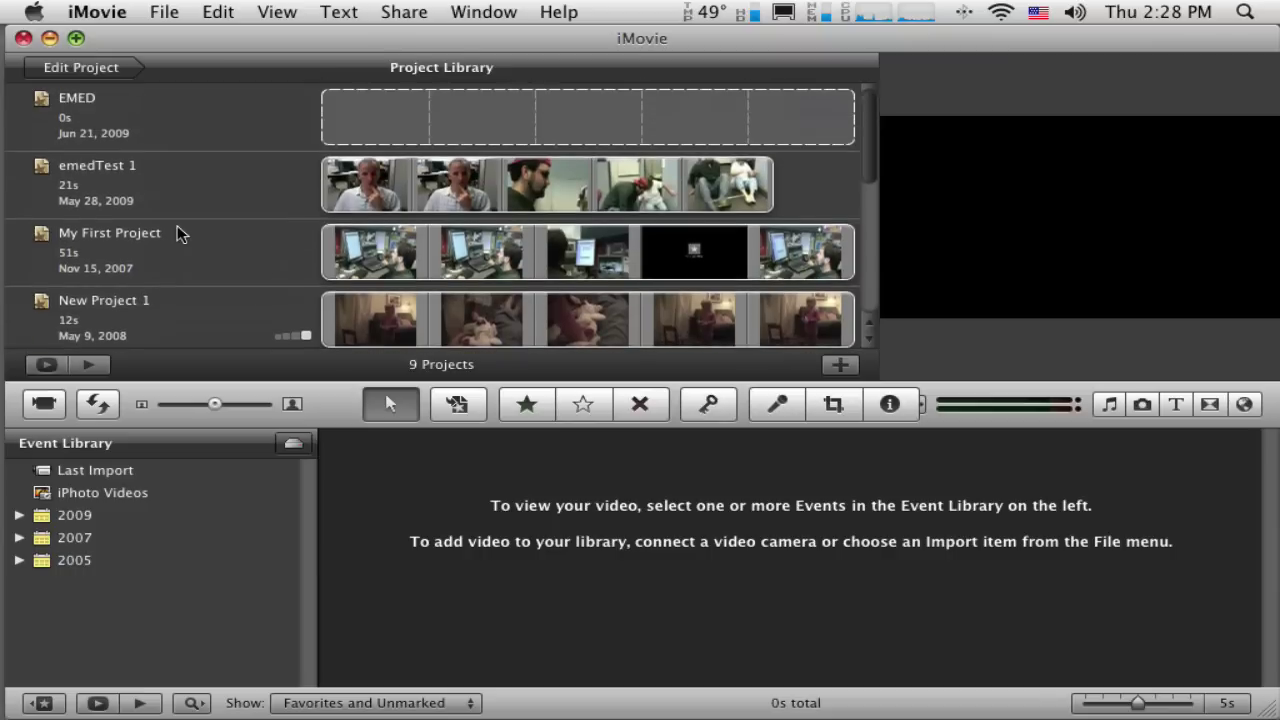
{"action": "left_click", "coordinate": [235, 248]}
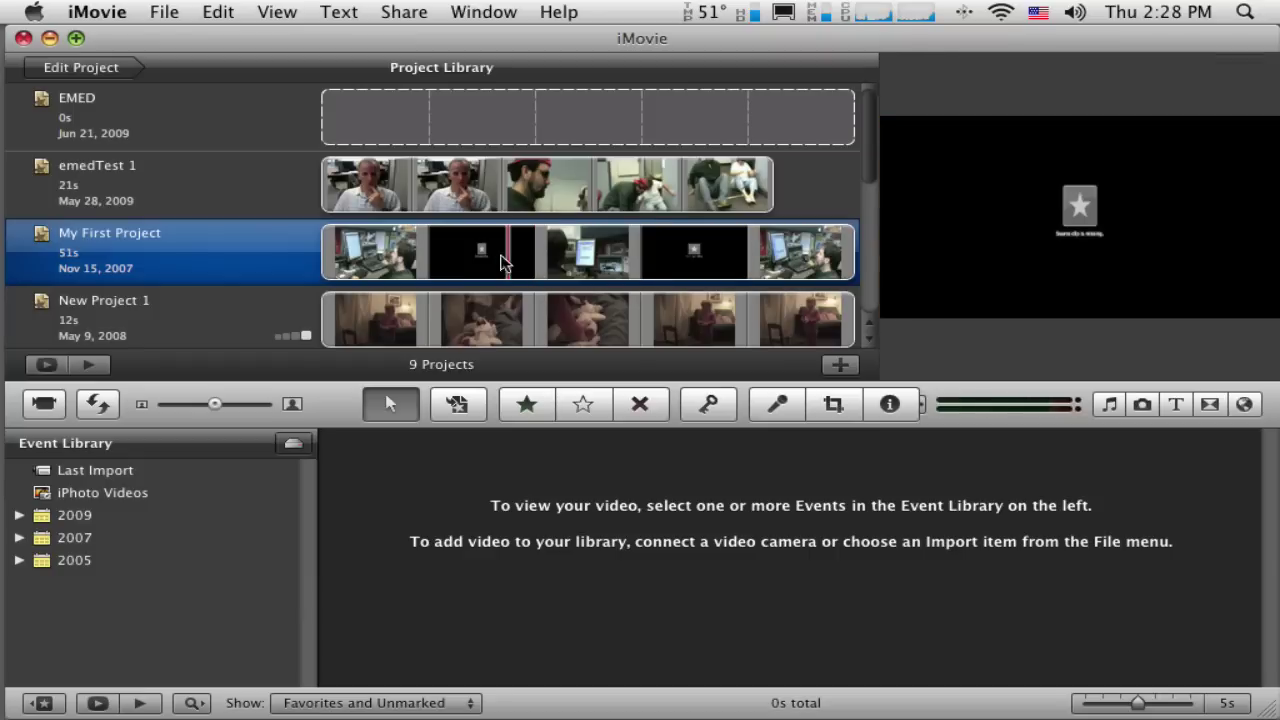
{"action": "scroll", "coordinate": [286, 266], "scroll_direction": "down", "scroll_amount": 6}
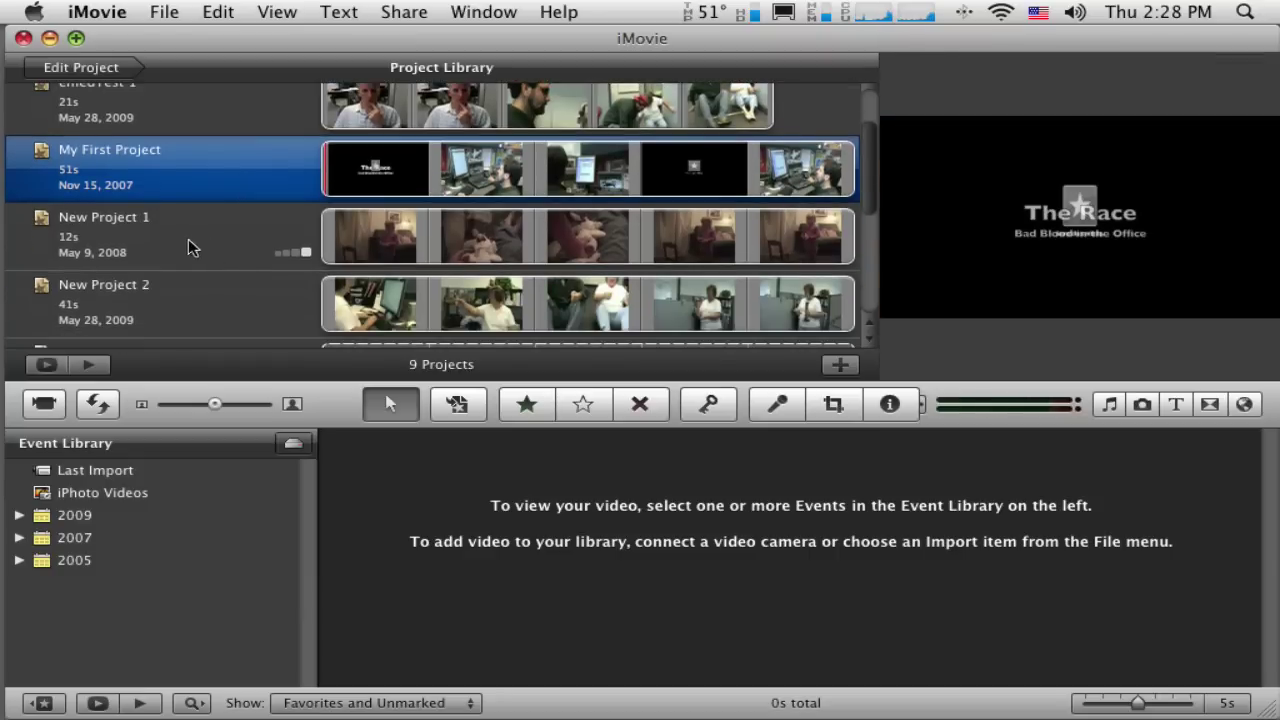
{"action": "scroll", "coordinate": [170, 300], "scroll_direction": "down", "scroll_amount": 3}
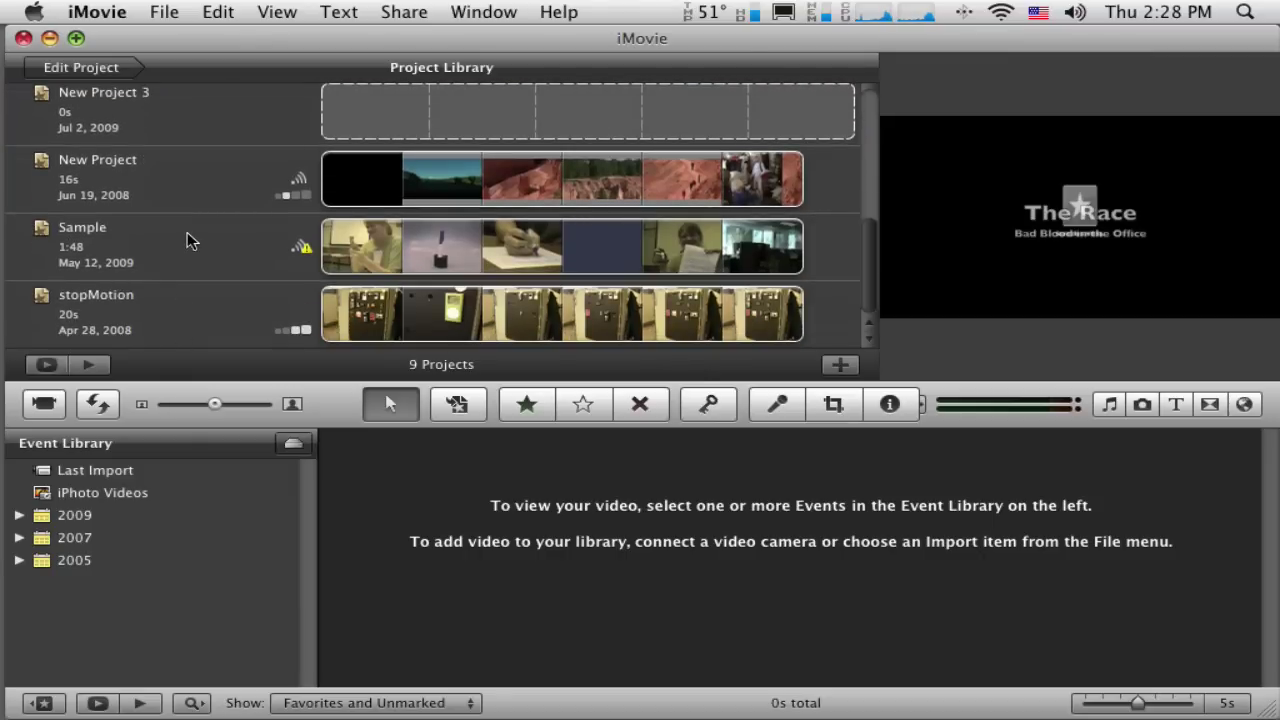
{"action": "left_click", "coordinate": [192, 242]}
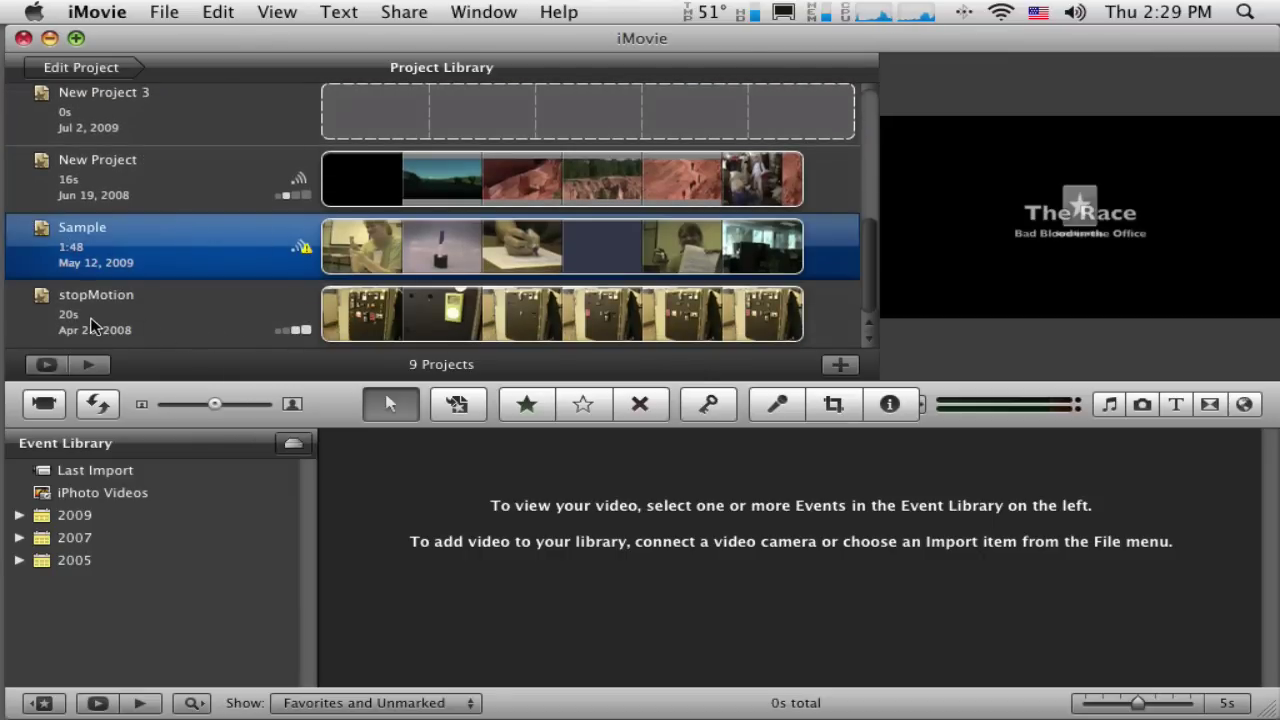
{"action": "left_click", "coordinate": [398, 305]}
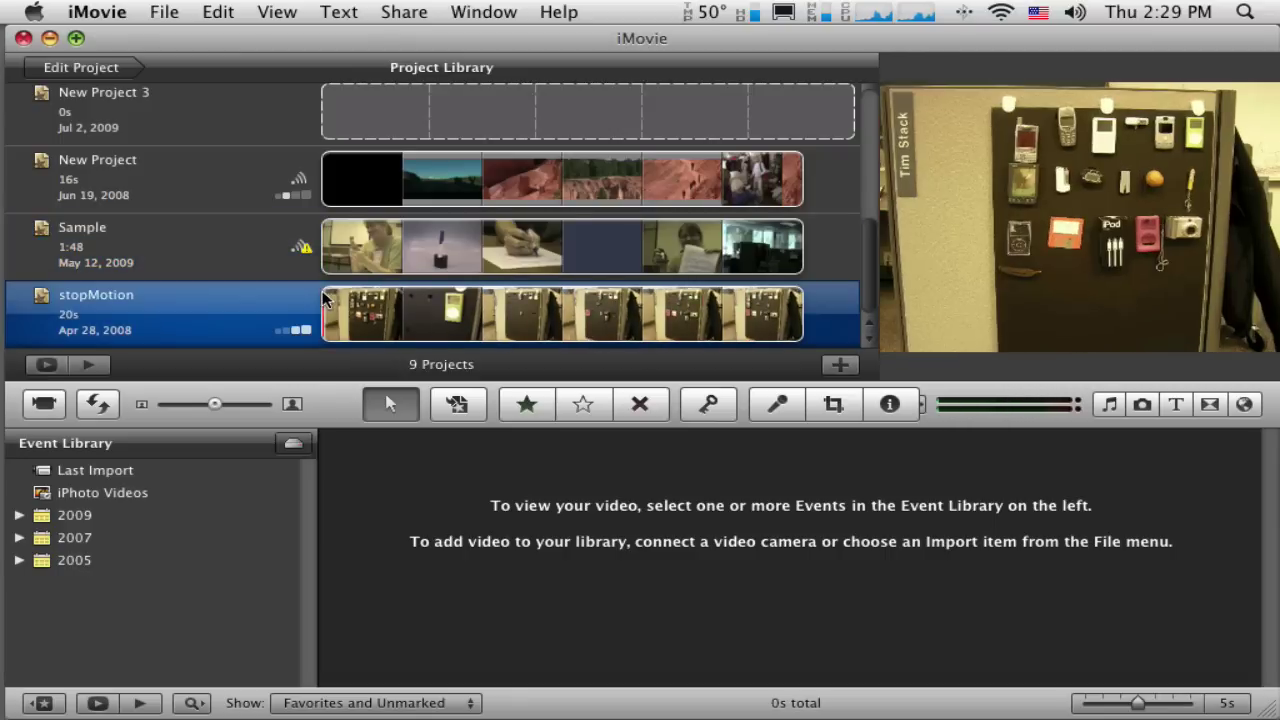
{"action": "scroll", "coordinate": [220, 268], "scroll_direction": "up", "scroll_amount": 5}
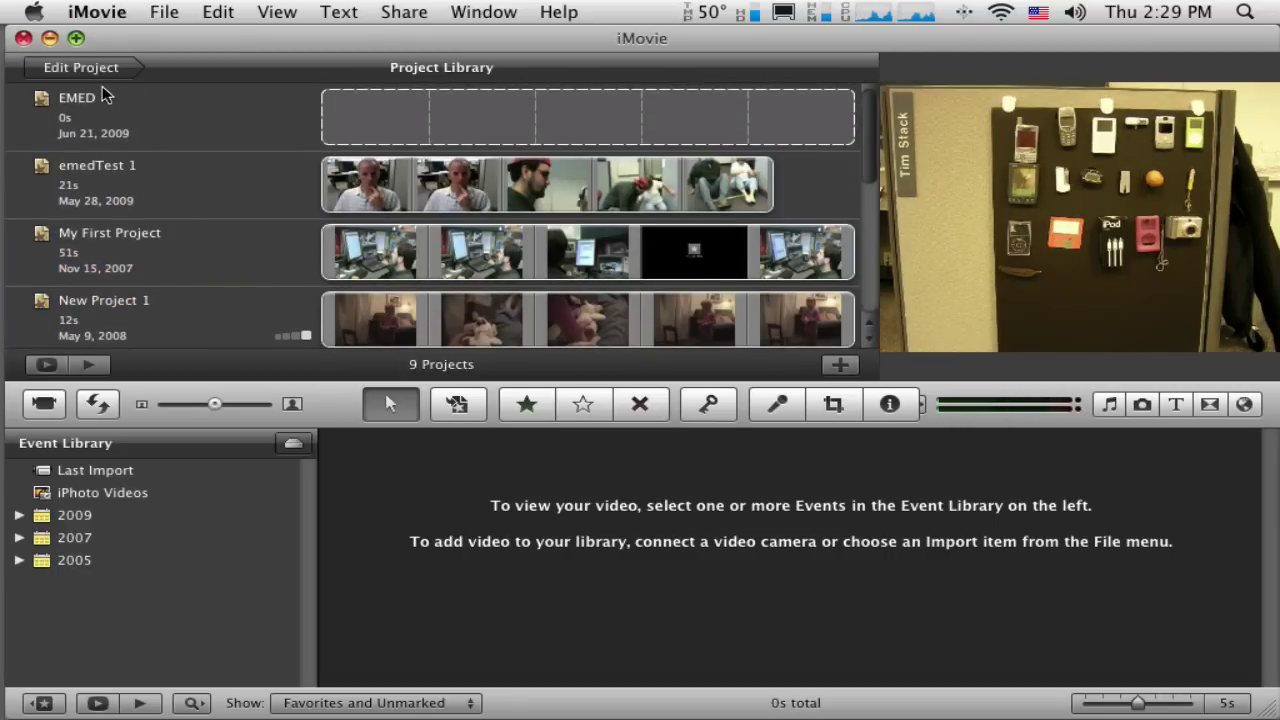
{"action": "left_click", "coordinate": [533, 114]}
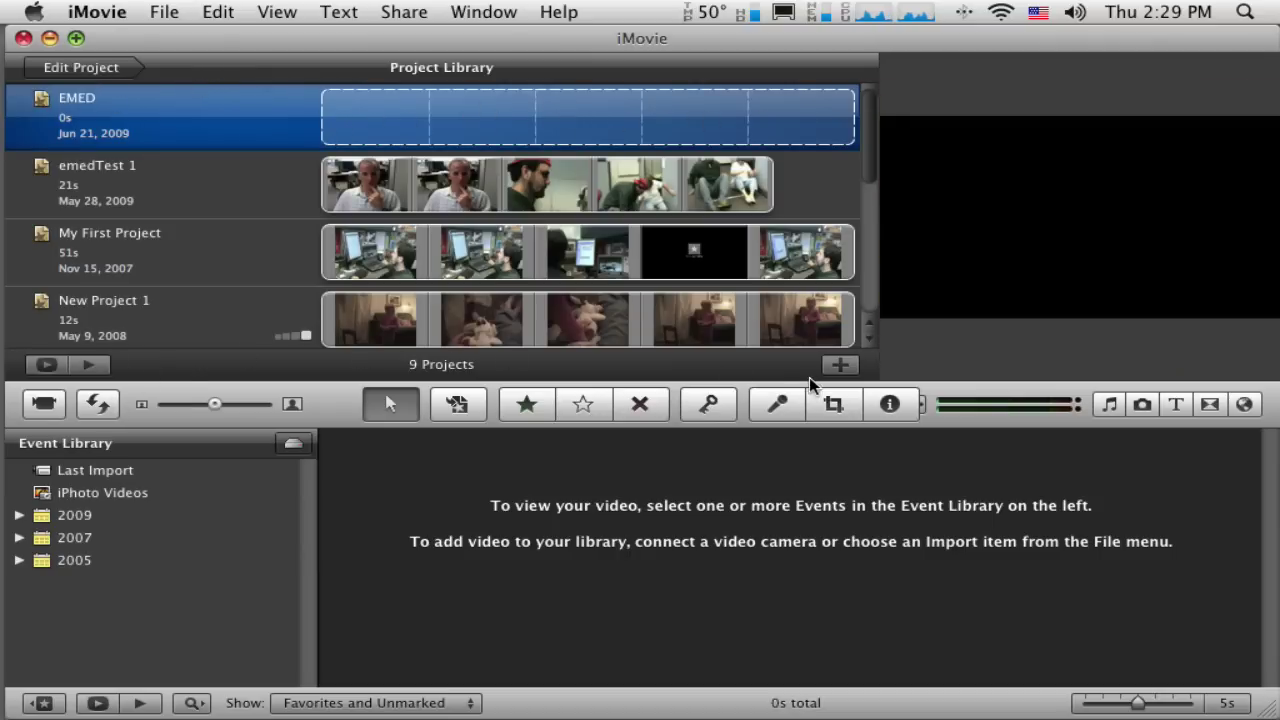
- Open the EMED project and swap it below the event library and clips
{"action": "left_click", "coordinate": [95, 68]}
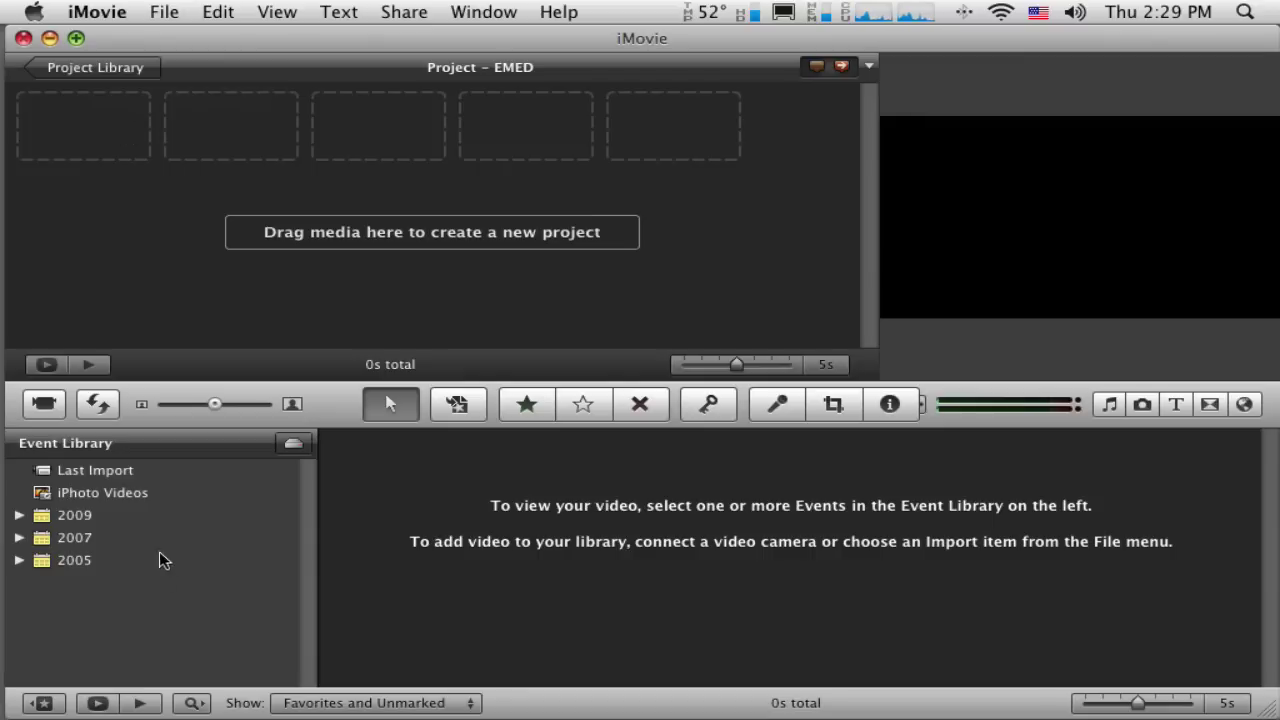
{"action": "left_click", "coordinate": [100, 405]}
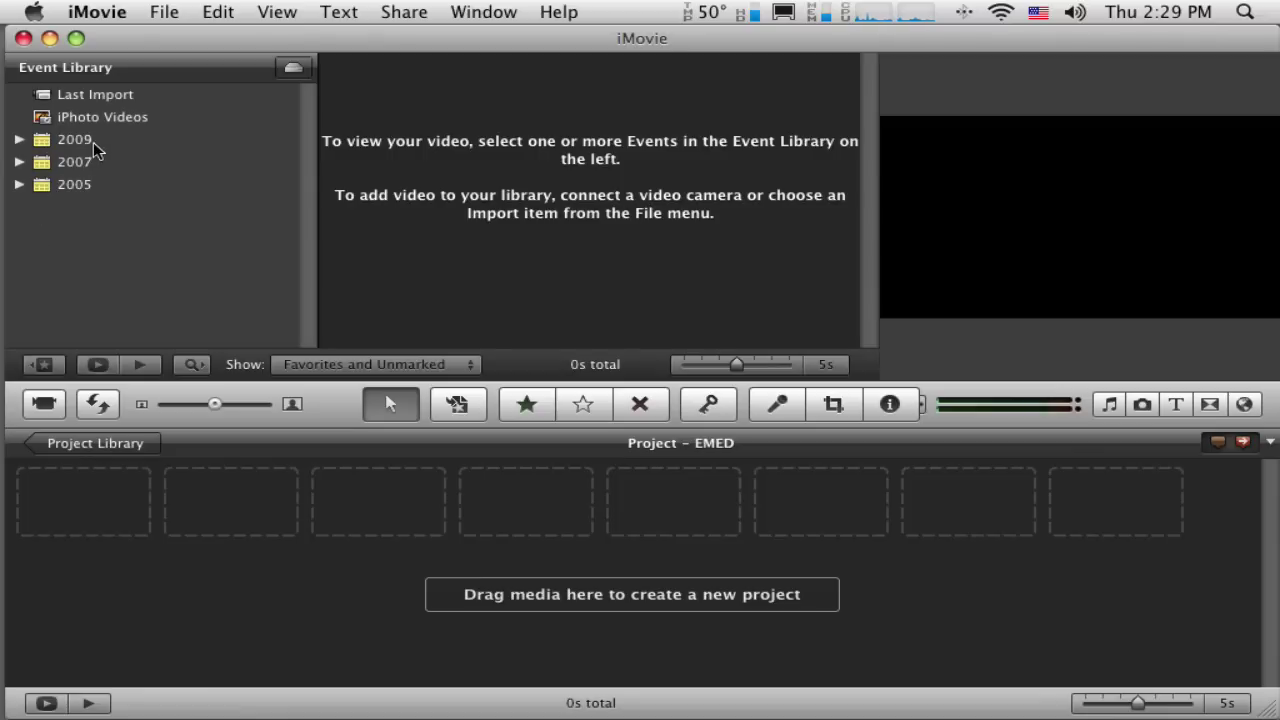
- Expand the 2009 events, pass through New Event 5-28-09, and browse New Event 11-2-07's 3:43 of clips
{"action": "left_click", "coordinate": [20, 140]}
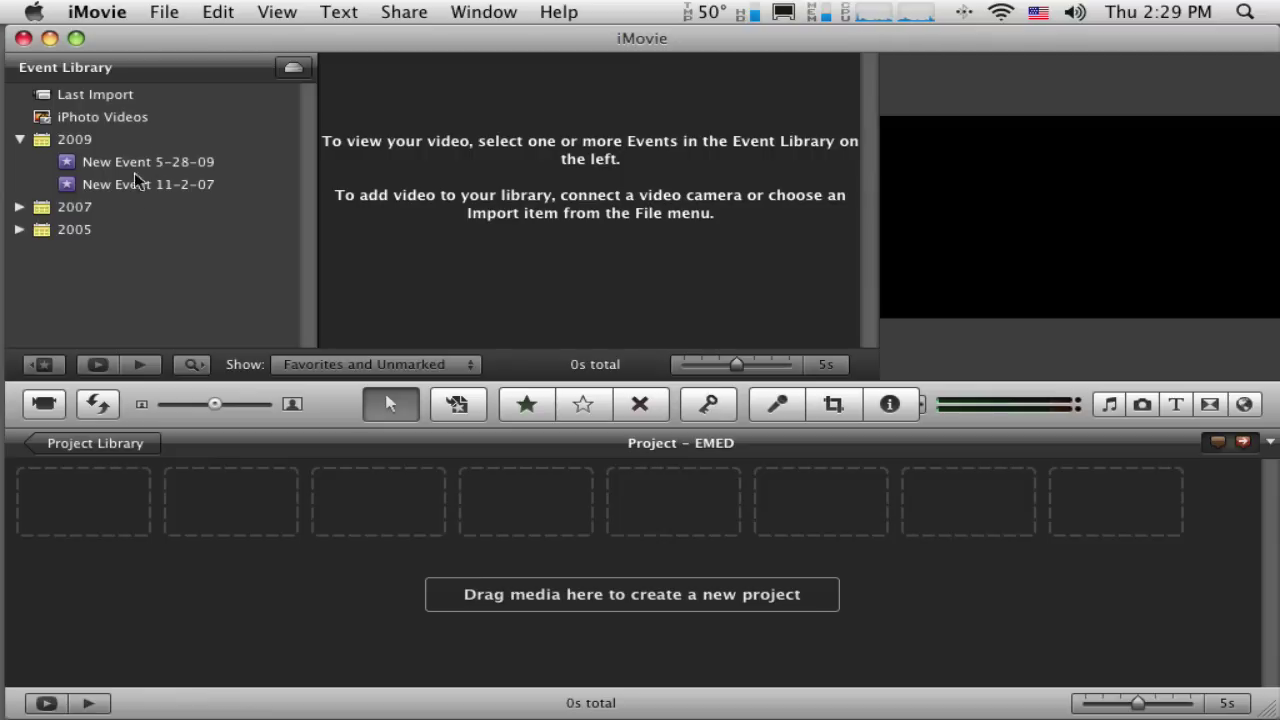
{"action": "left_click", "coordinate": [133, 161]}
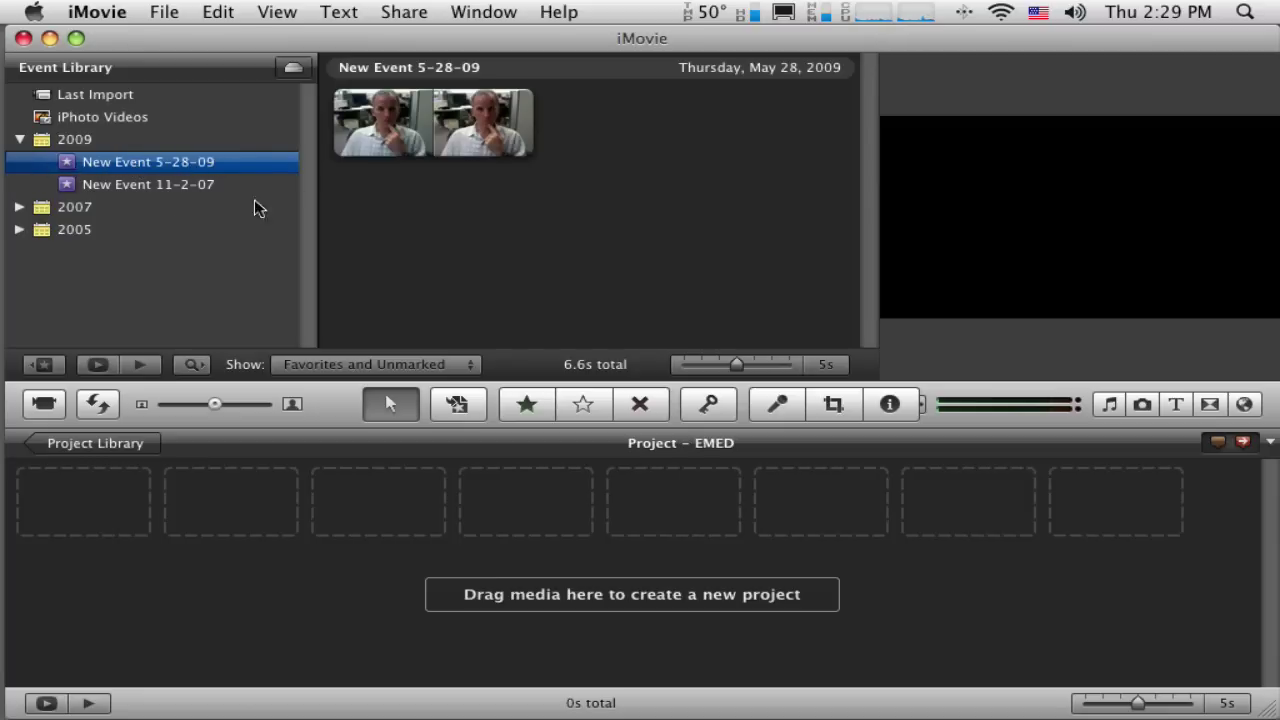
{"action": "left_click", "coordinate": [197, 187]}
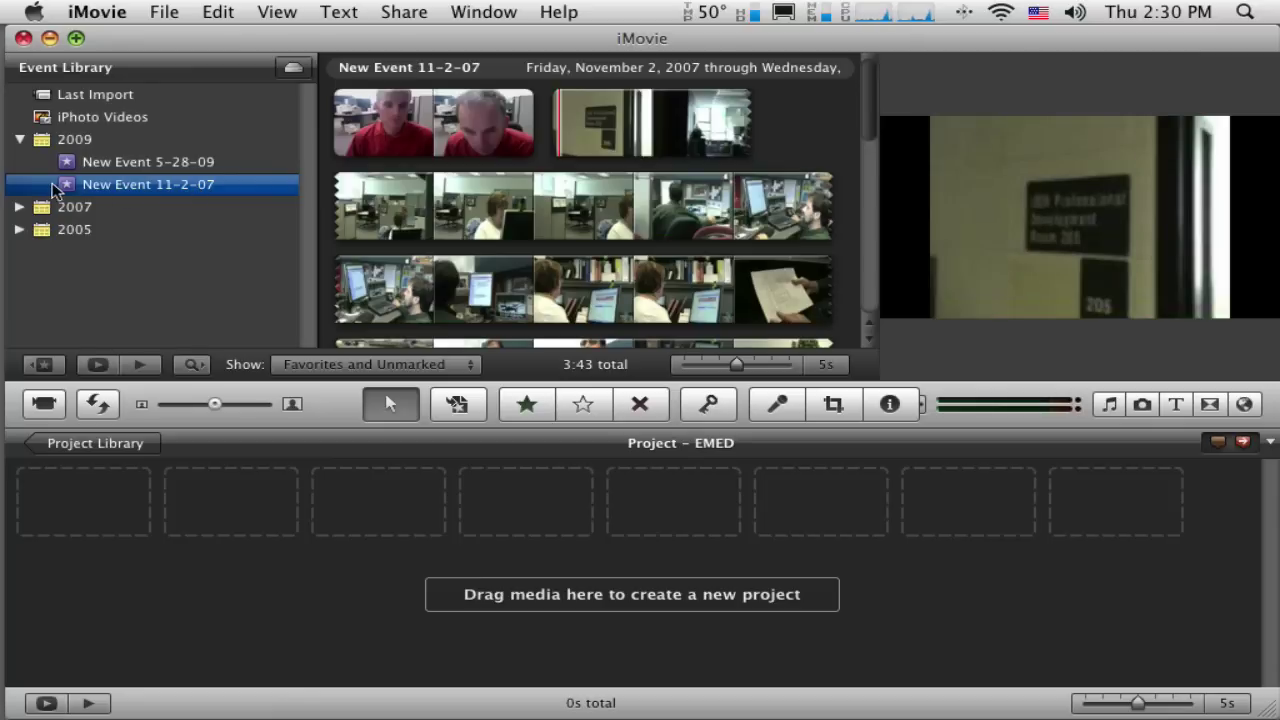
{"action": "scroll", "coordinate": [607, 185], "scroll_direction": "down", "scroll_amount": 3}
{"action": "scroll", "coordinate": [594, 207], "scroll_direction": "down", "scroll_amount": 3}
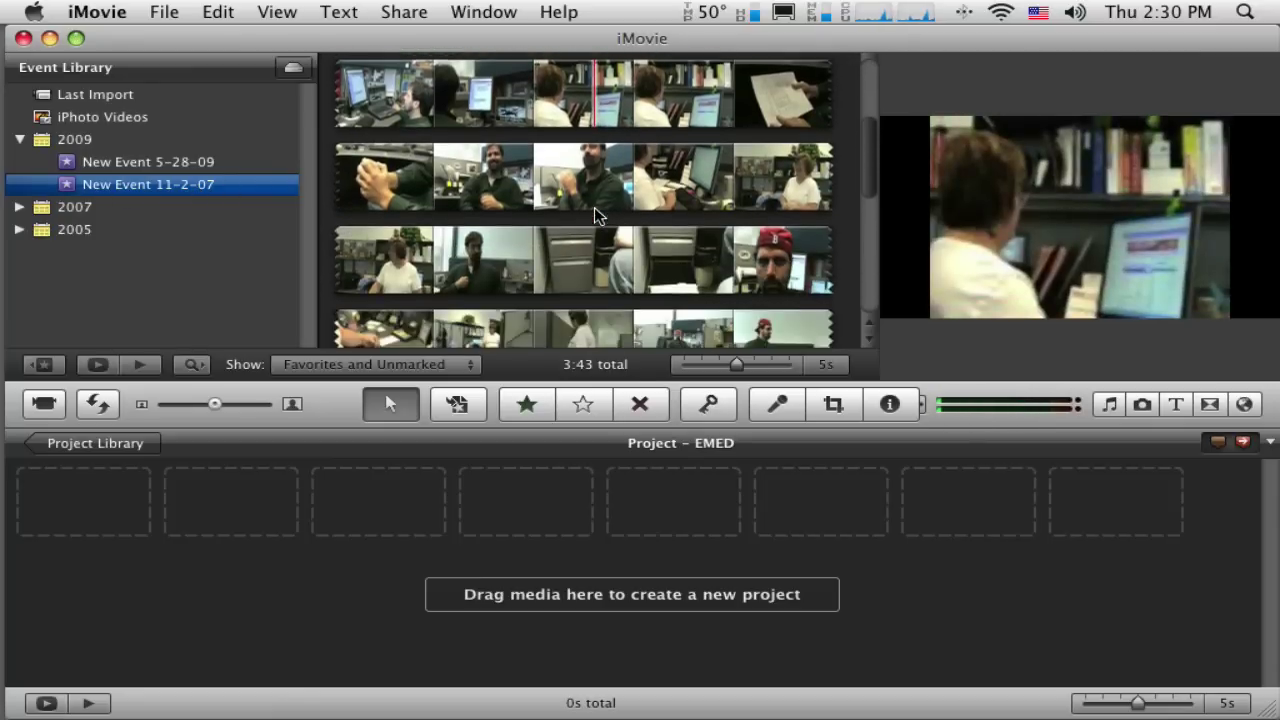
{"action": "scroll", "coordinate": [600, 250], "scroll_direction": "down", "scroll_amount": 5}
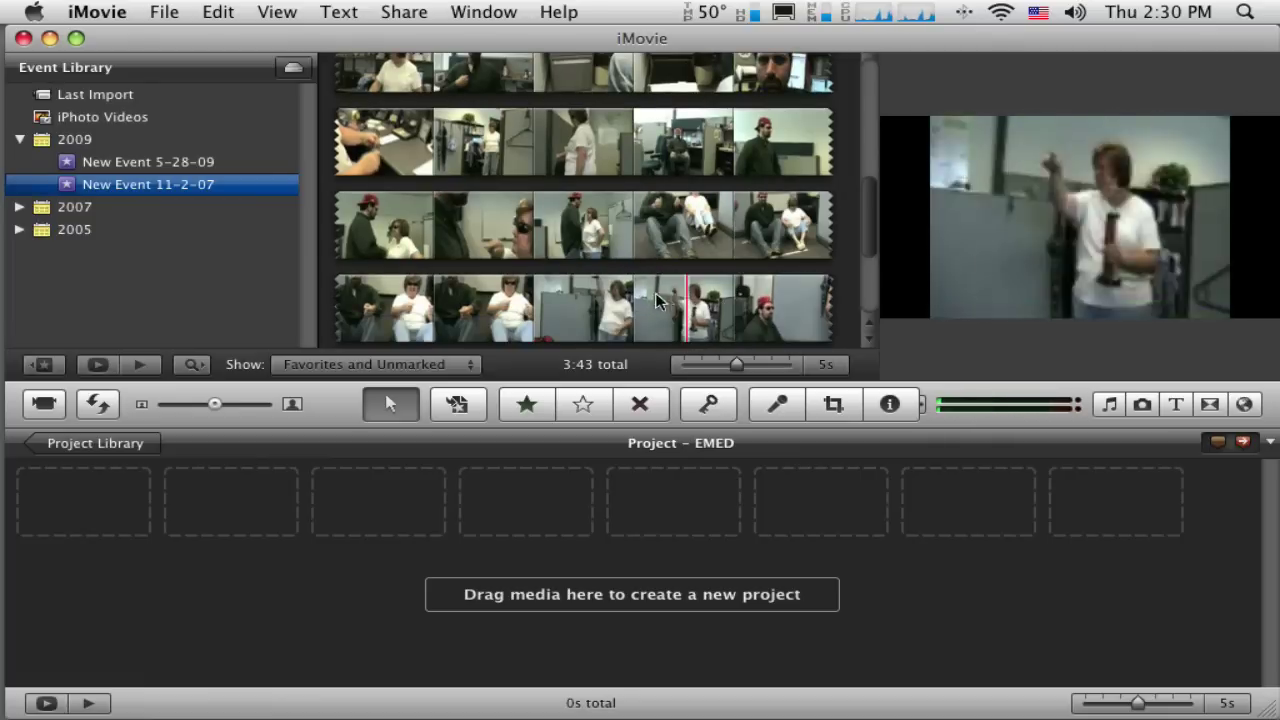
{"action": "scroll", "coordinate": [550, 298], "scroll_direction": "down", "scroll_amount": 5}
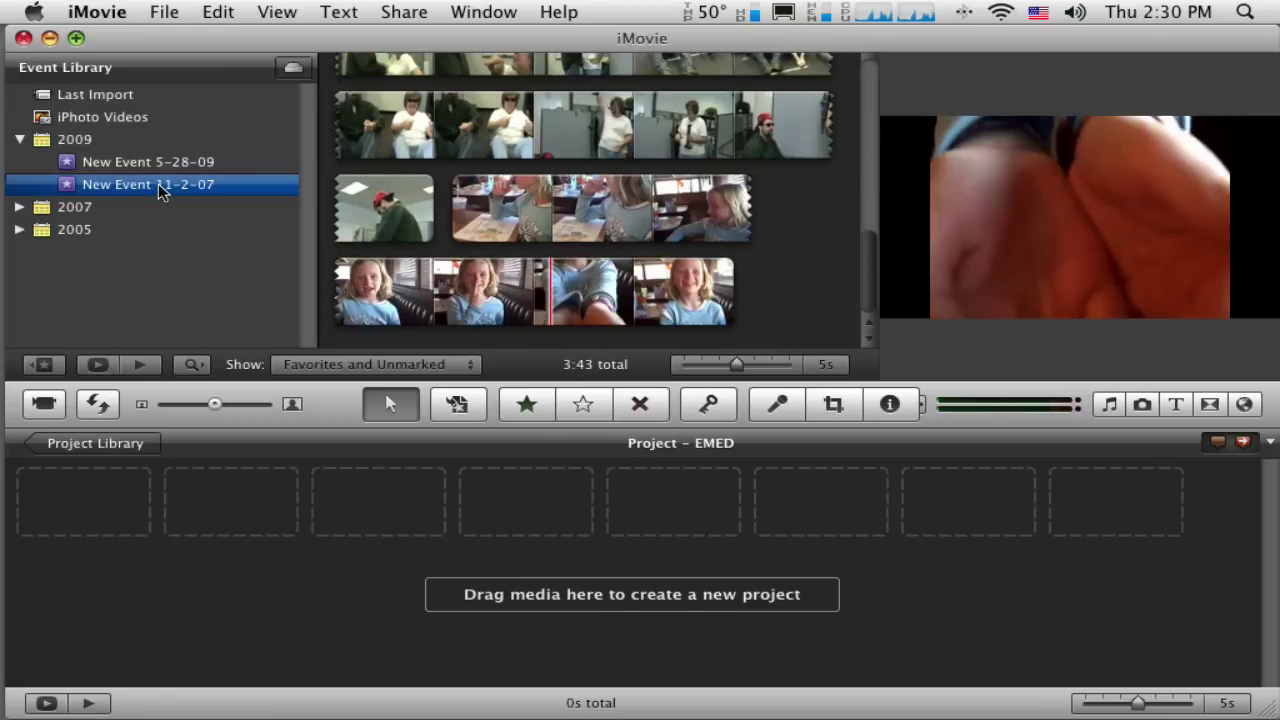
- Collapse 2009, expand 2007, and show the Race then Southern Utah clips (7:19 total)
{"action": "left_click", "coordinate": [19, 139]}
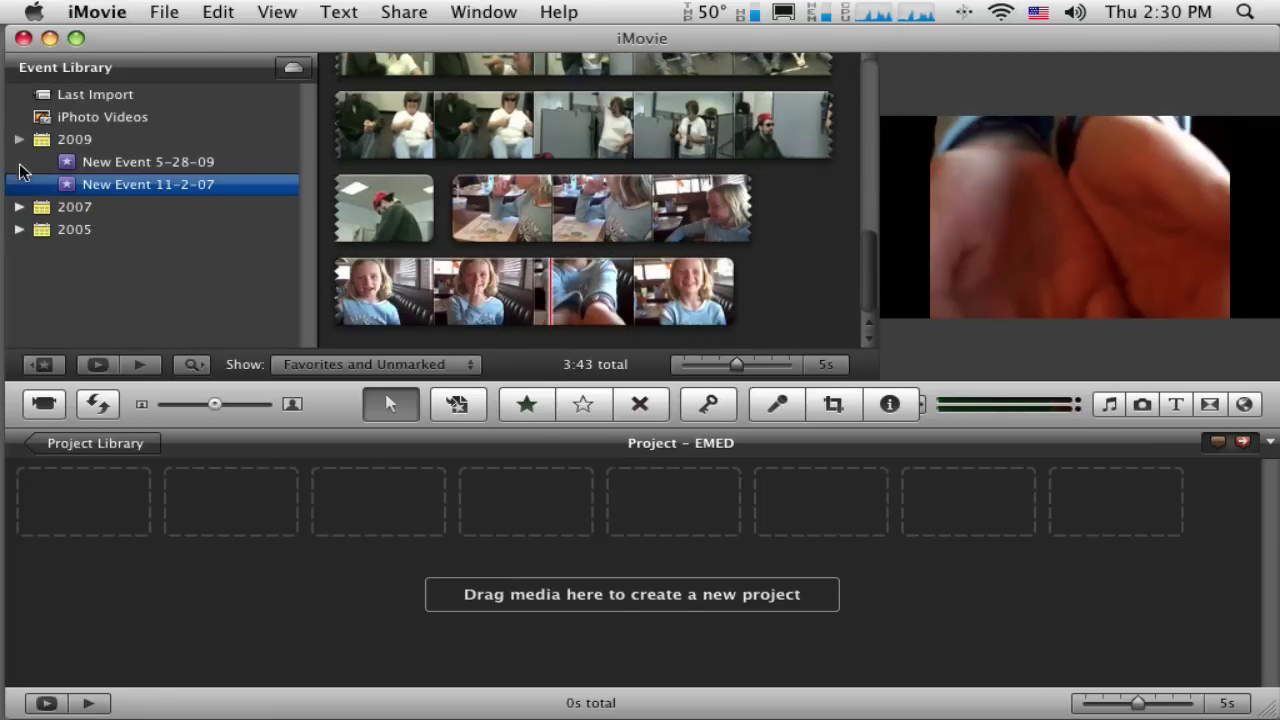
{"action": "left_click", "coordinate": [19, 161]}
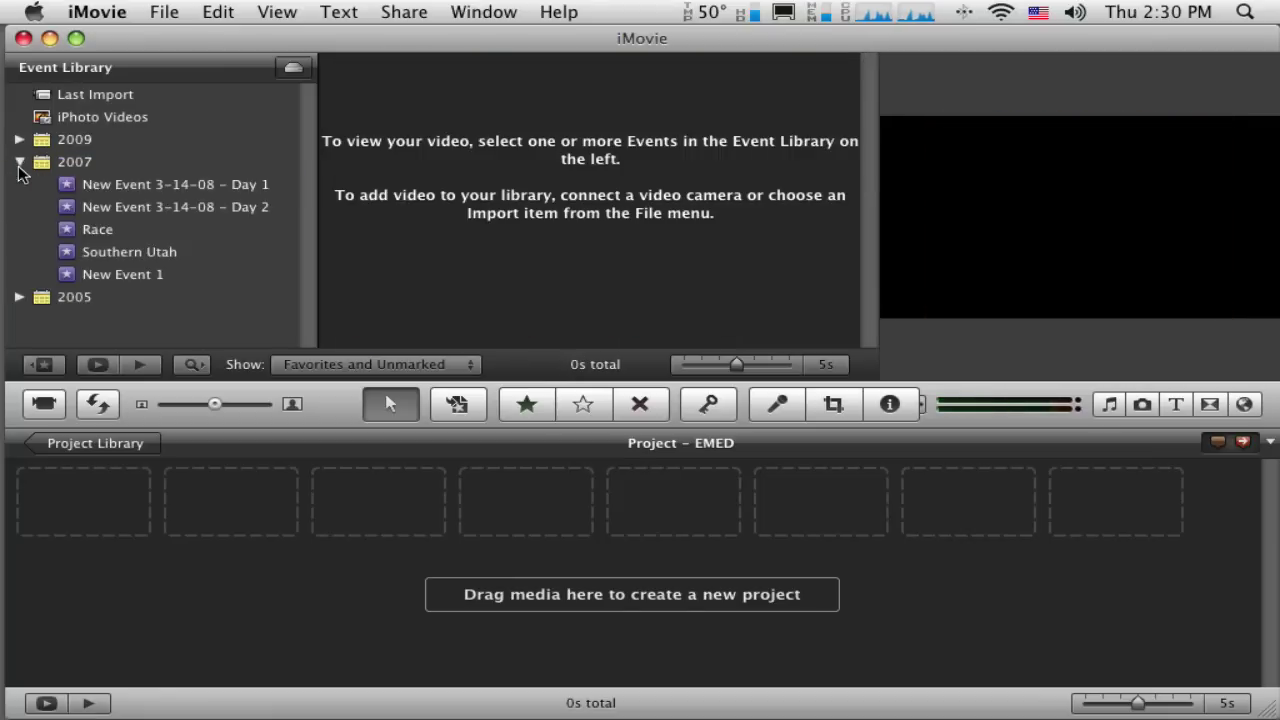
{"action": "left_click", "coordinate": [100, 229]}
{"action": "left_click", "coordinate": [153, 253]}
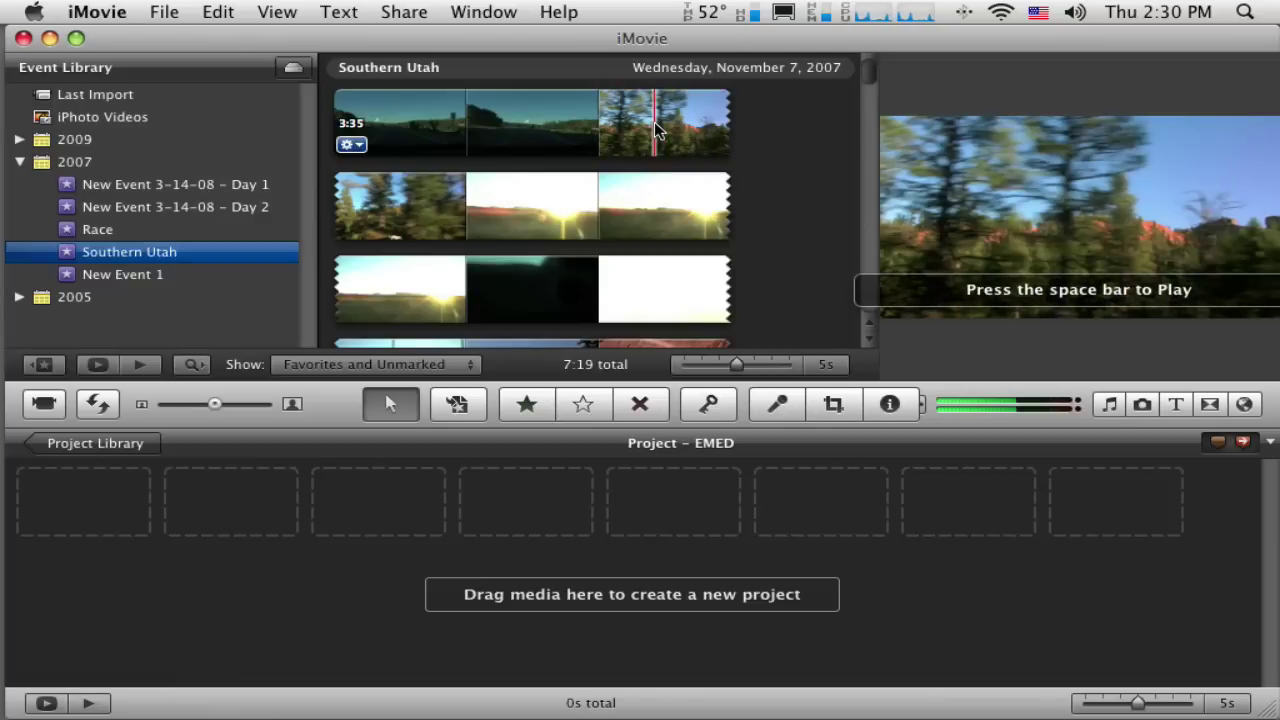
- Play a Southern Utah clip, scroll its clips, then show New Event 3-14-08 - Day 2 (4:58)
{"action": "key", "text": "space"}
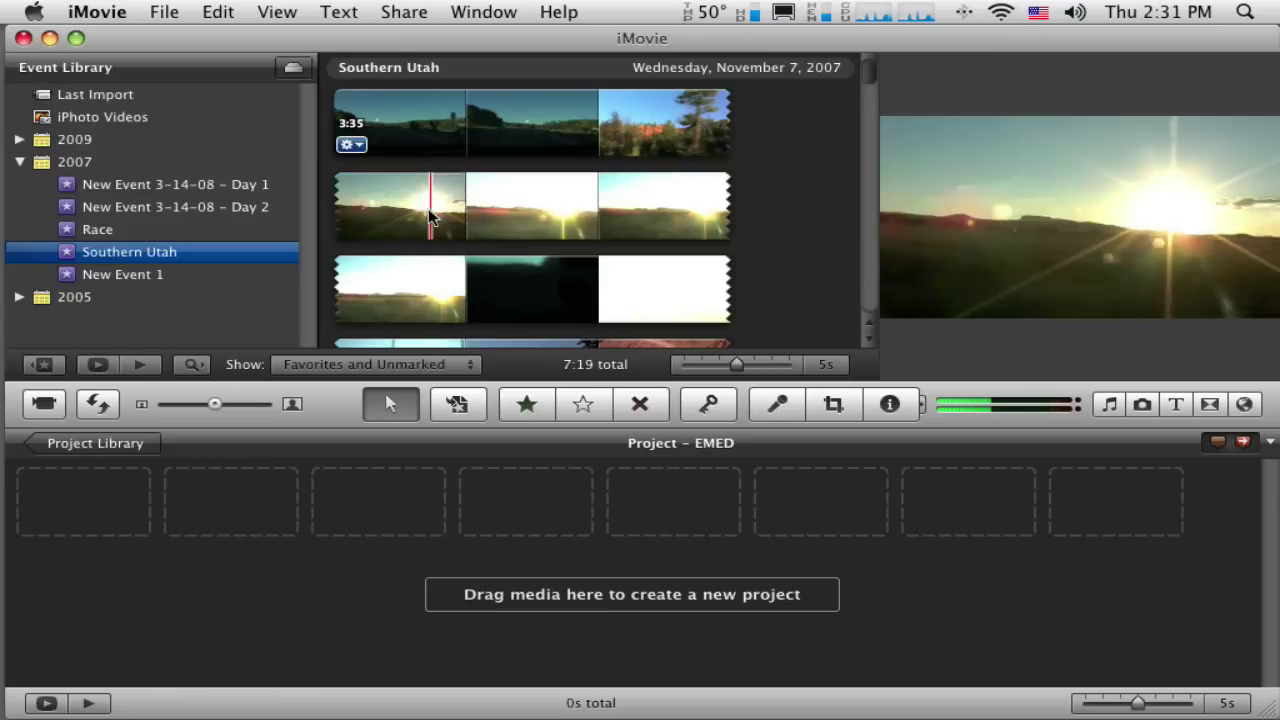
{"action": "scroll", "coordinate": [580, 282], "scroll_direction": "down", "scroll_amount": 5}
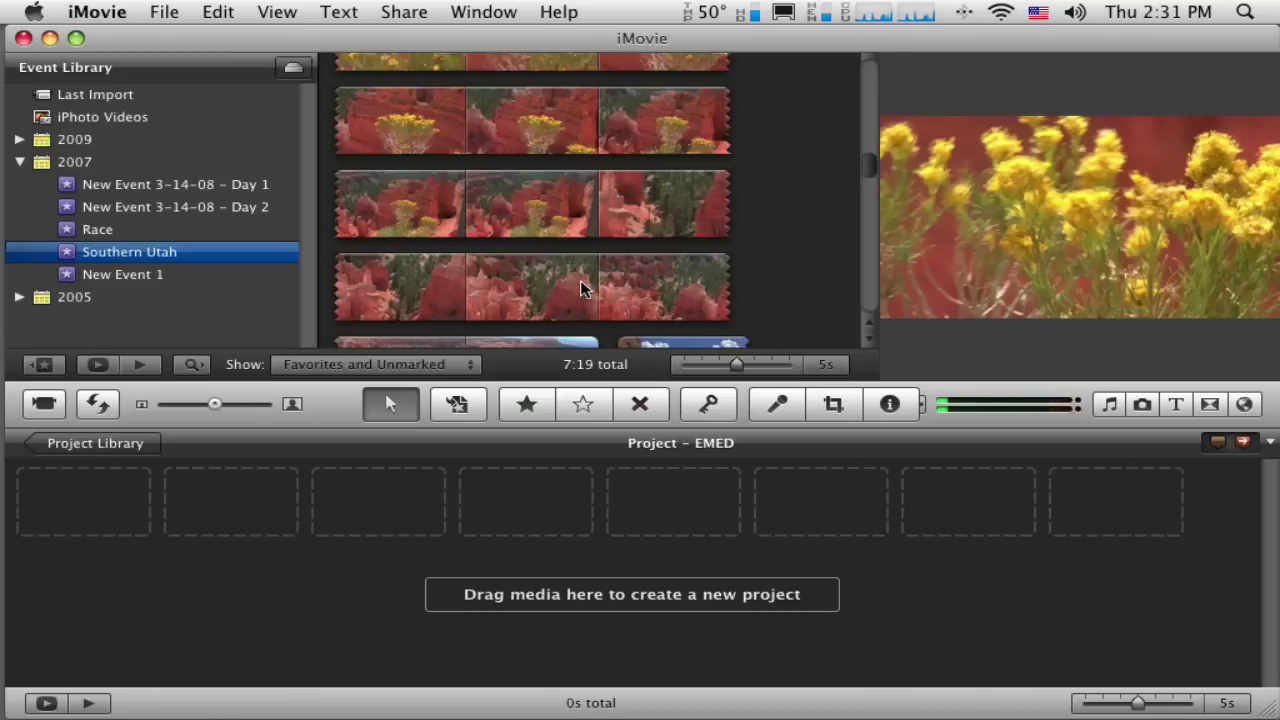
{"action": "scroll", "coordinate": [523, 280], "scroll_direction": "down", "scroll_amount": 5}
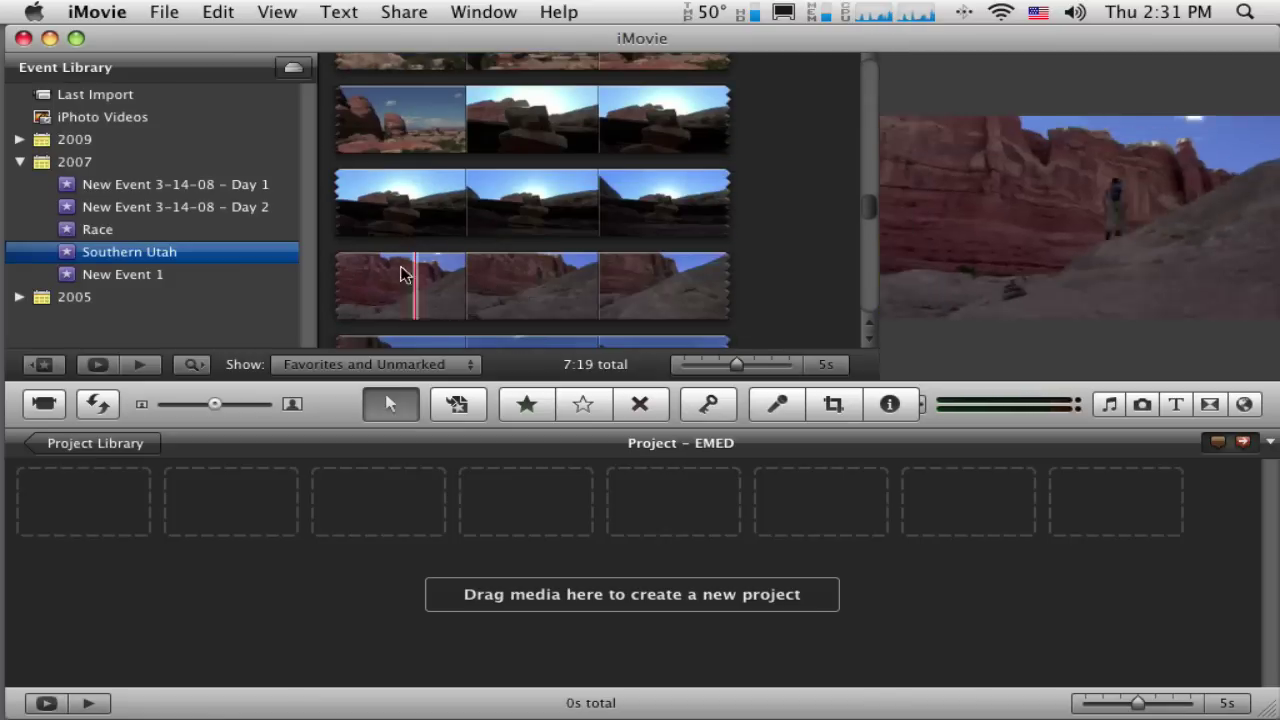
{"action": "scroll", "coordinate": [628, 288], "scroll_direction": "down", "scroll_amount": 5}
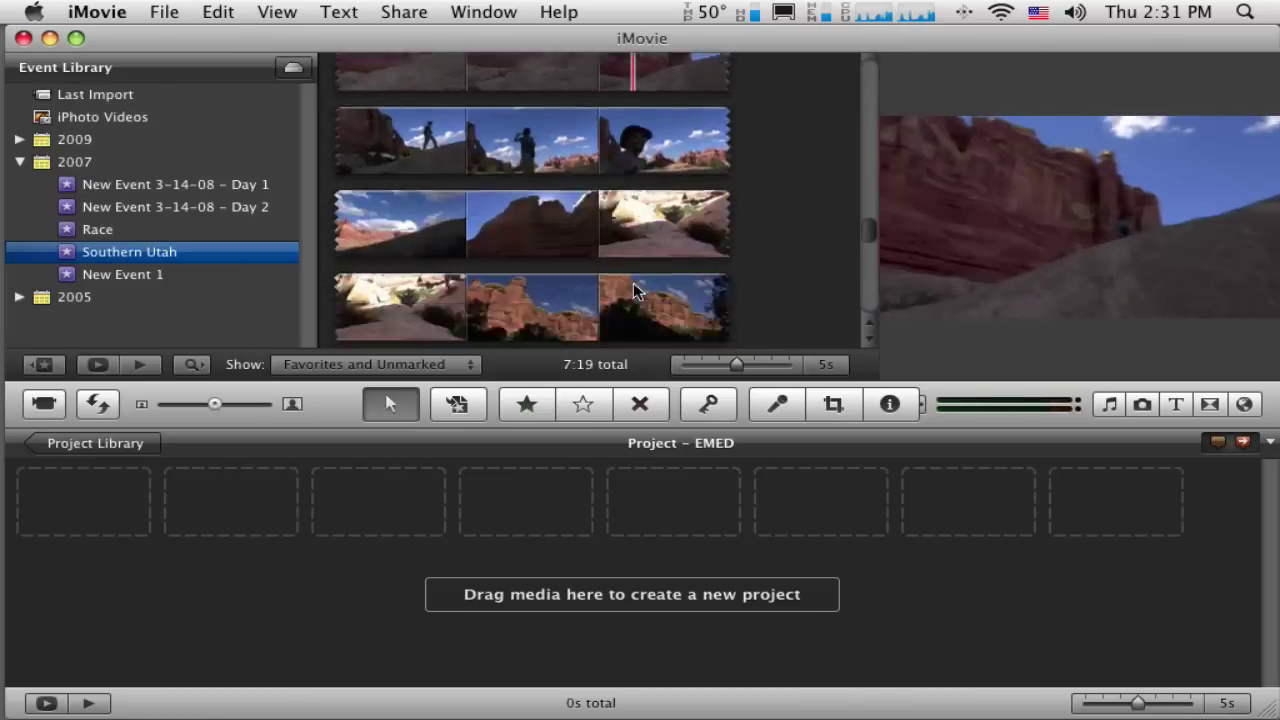
{"action": "scroll", "coordinate": [634, 290], "scroll_direction": "down", "scroll_amount": 3}
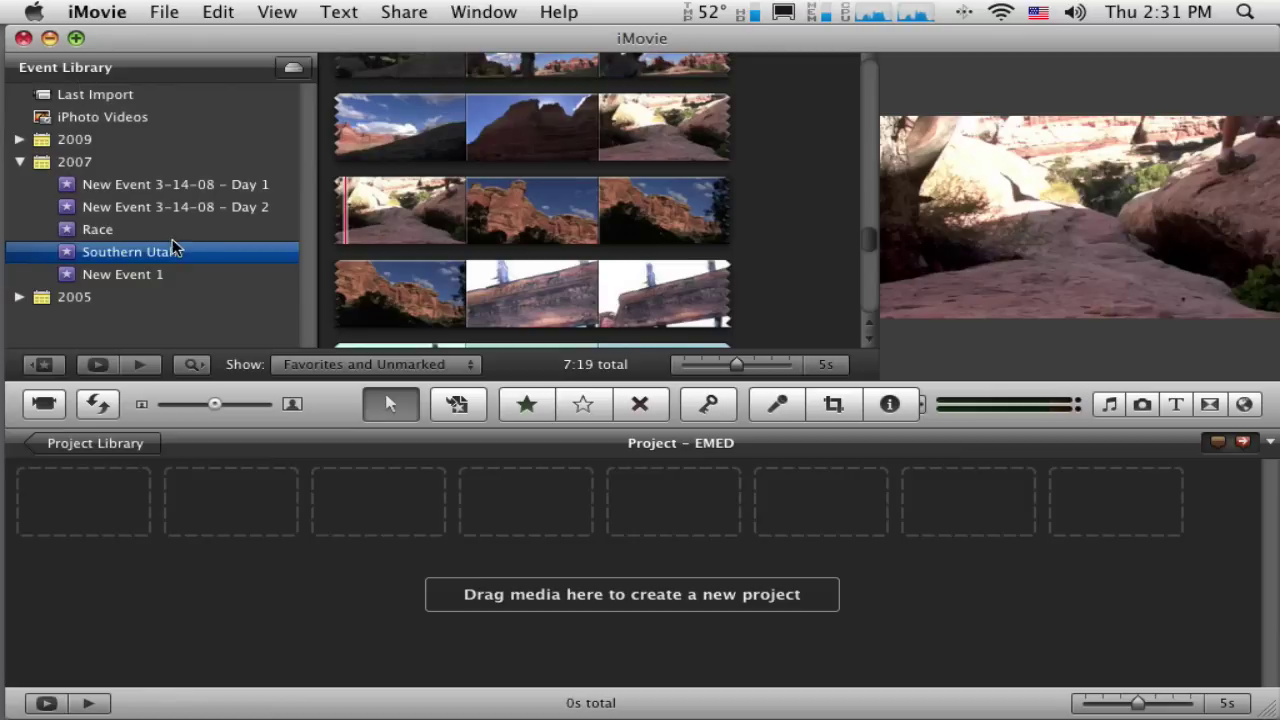
{"action": "left_click", "coordinate": [181, 208]}
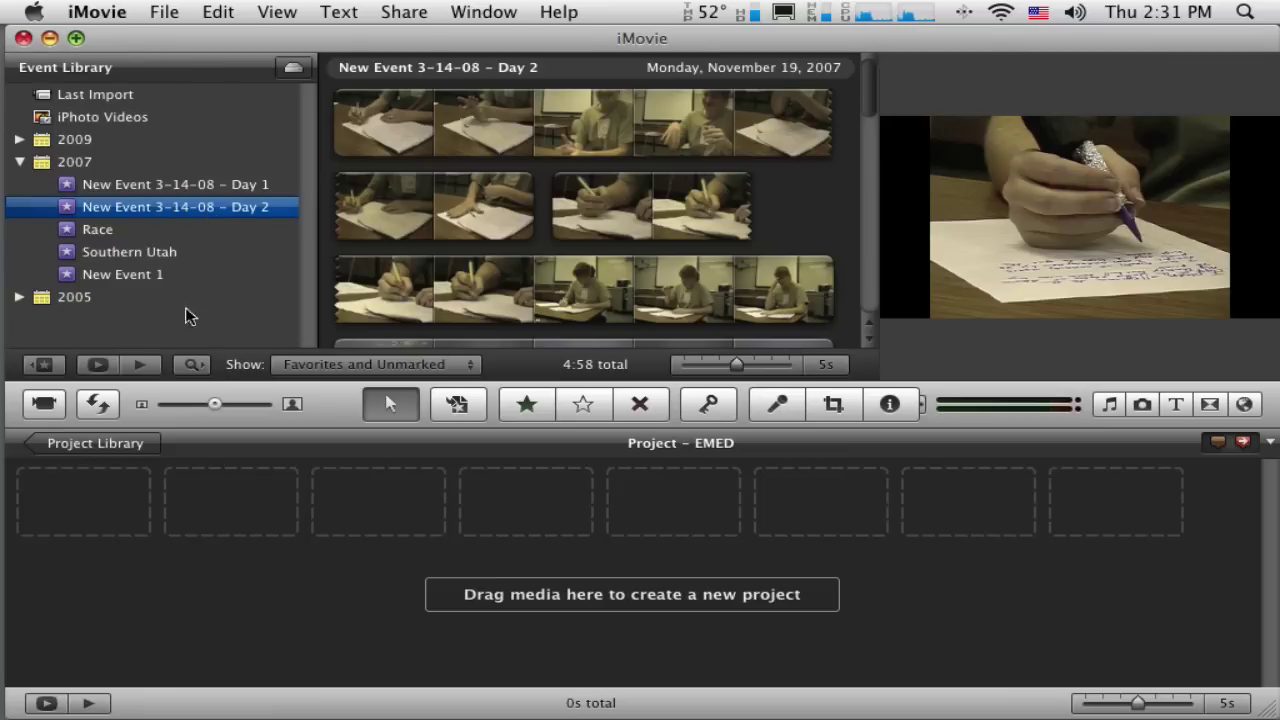
- Hide the Event Library list so the Day 2 clips span the full browser, then scroll them
{"action": "left_click", "coordinate": [42, 366]}
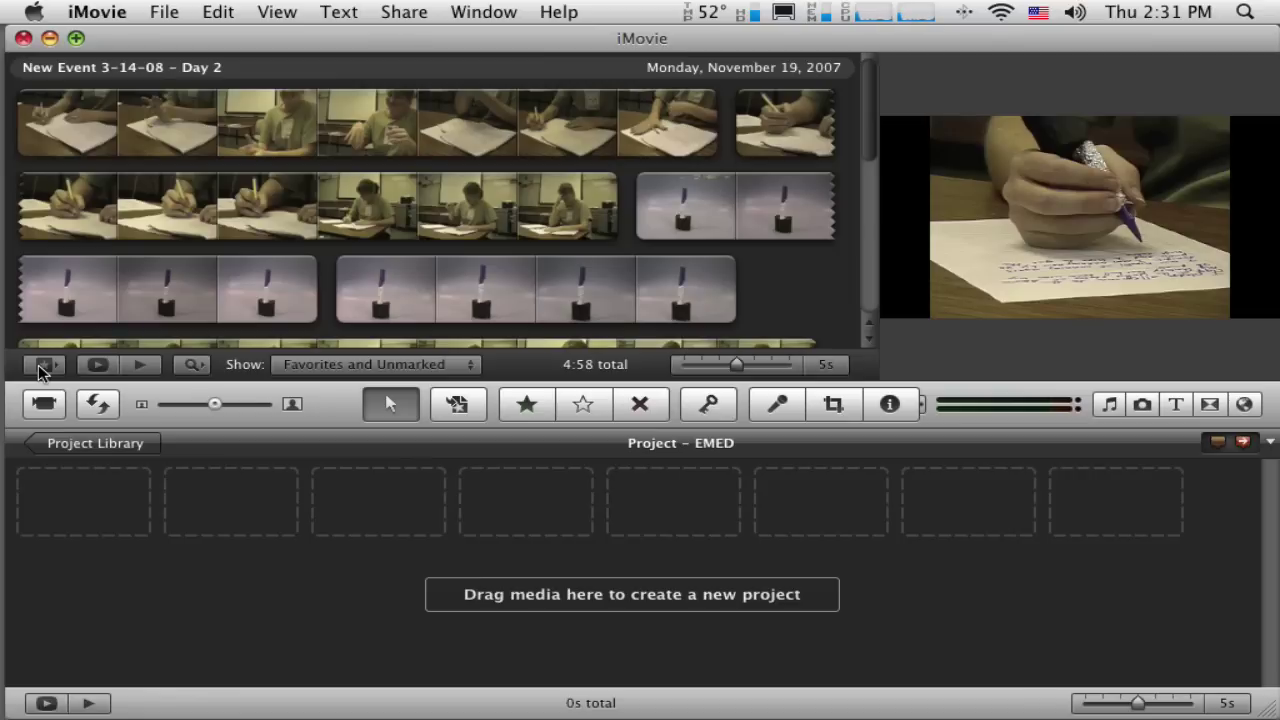
{"action": "scroll", "coordinate": [869, 229], "scroll_direction": "down", "scroll_amount": 5}
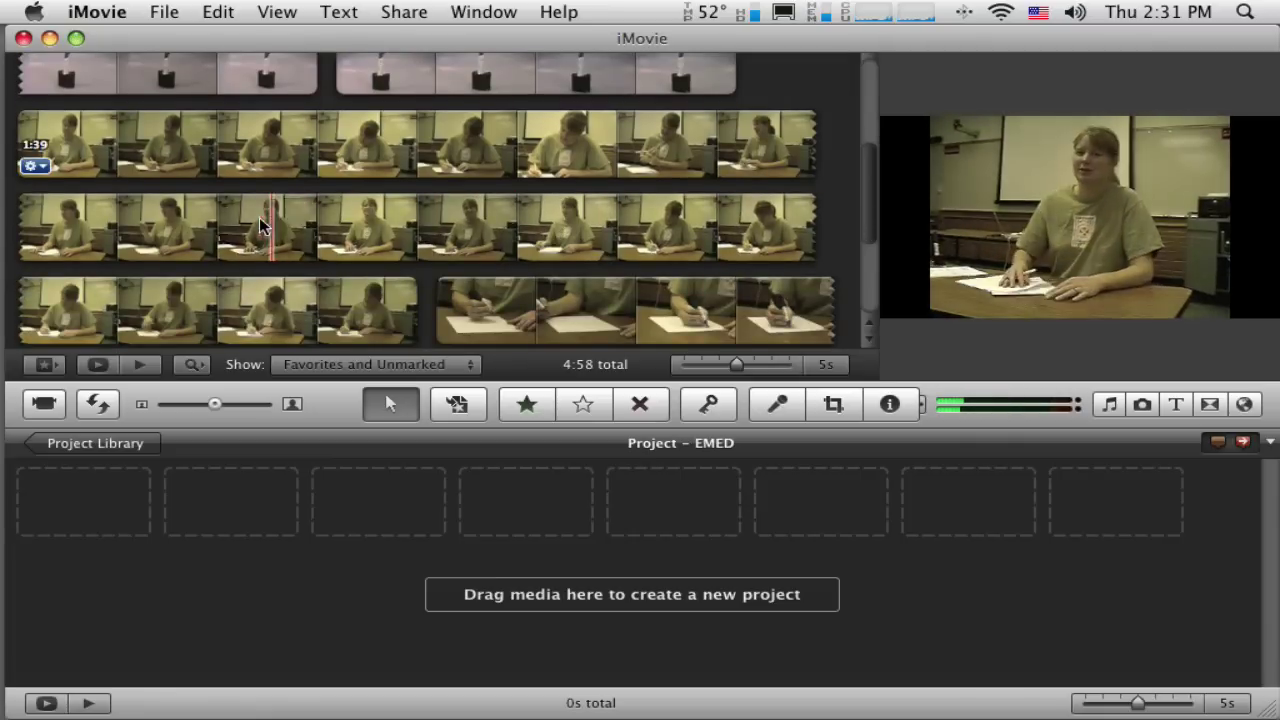
{"action": "left_click_drag", "start_coordinate": [871, 194], "coordinate": [868, 284]}
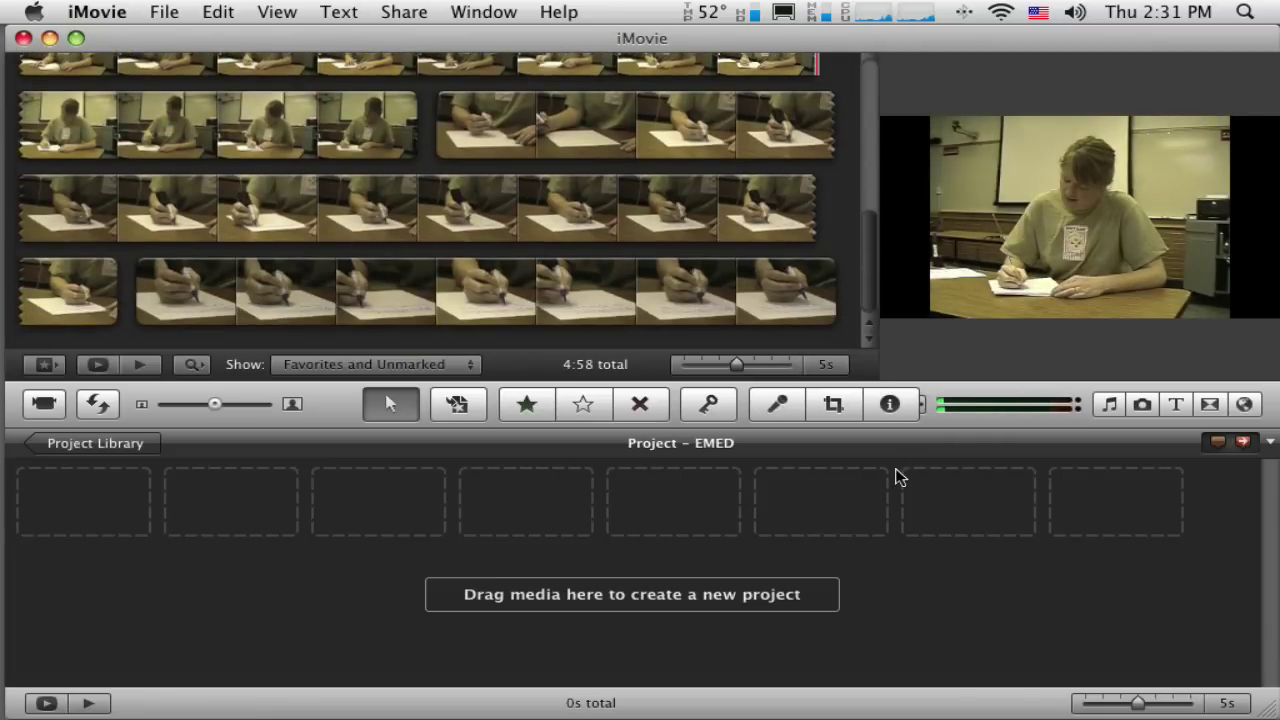